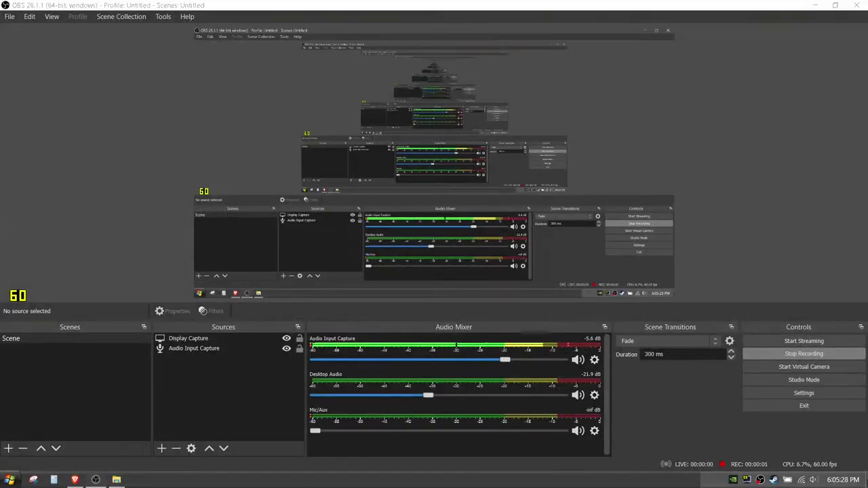
# Switch to the Brave browser and highlight the title of the Dark Souls 3 low-end Nvidia graphics video.
pyautogui.press('super+d')
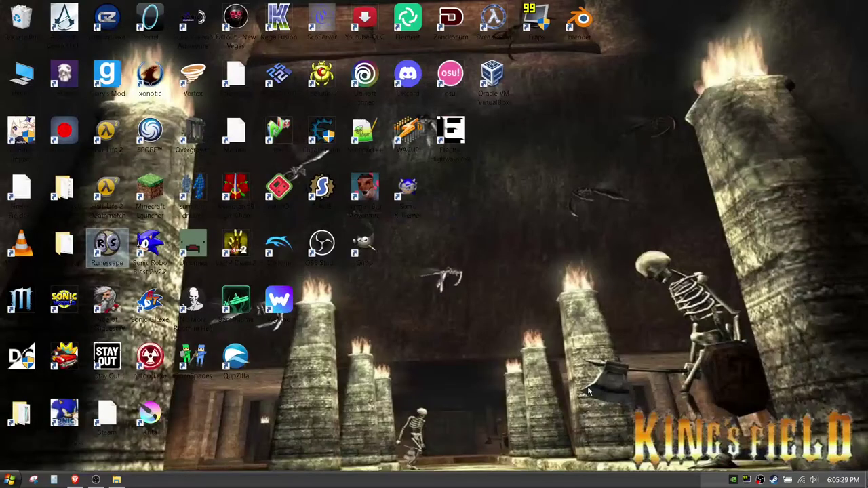
pyautogui.click(78, 479)
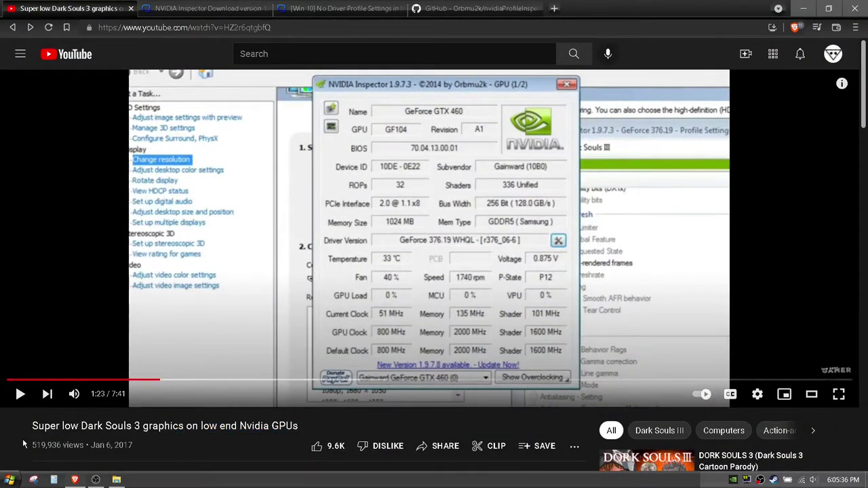
pyautogui.moveTo(298, 426); pyautogui.dragTo(22, 430)
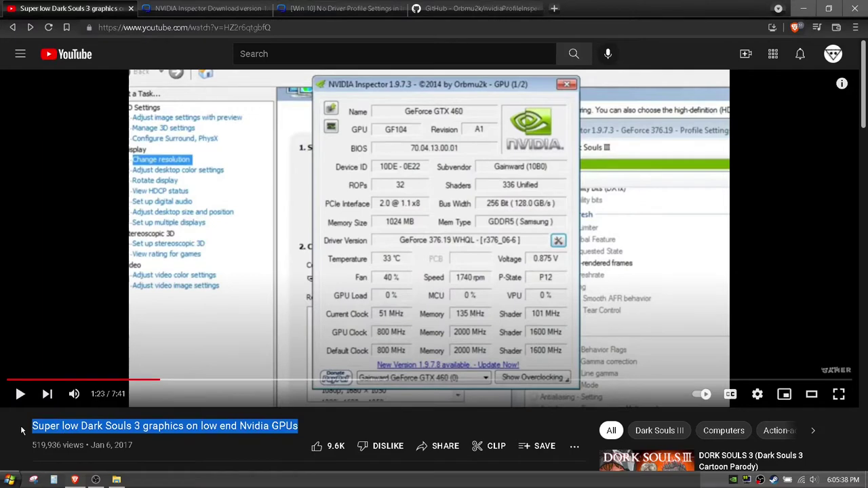
pyautogui.scroll(-1, 23, 430)
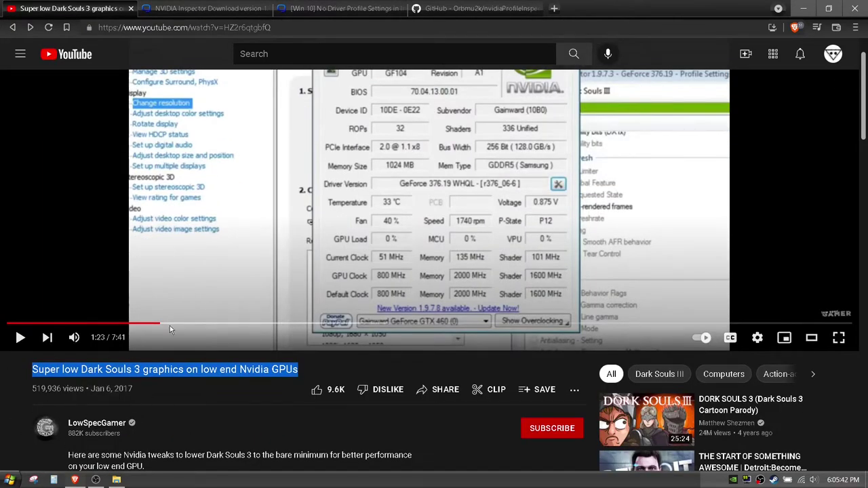
pyautogui.scroll(1, 169, 329)
pyautogui.scroll(-2, 285, 359)
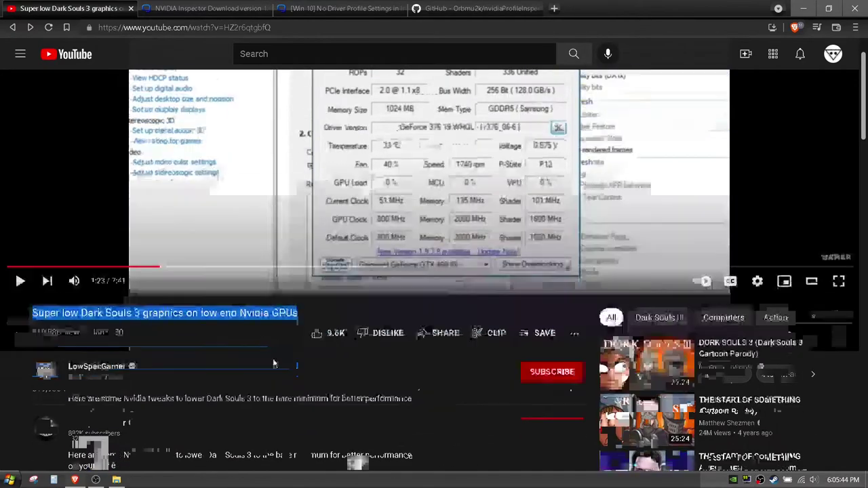
pyautogui.scroll(1, 266, 383)
pyautogui.scroll(1, 265, 384)
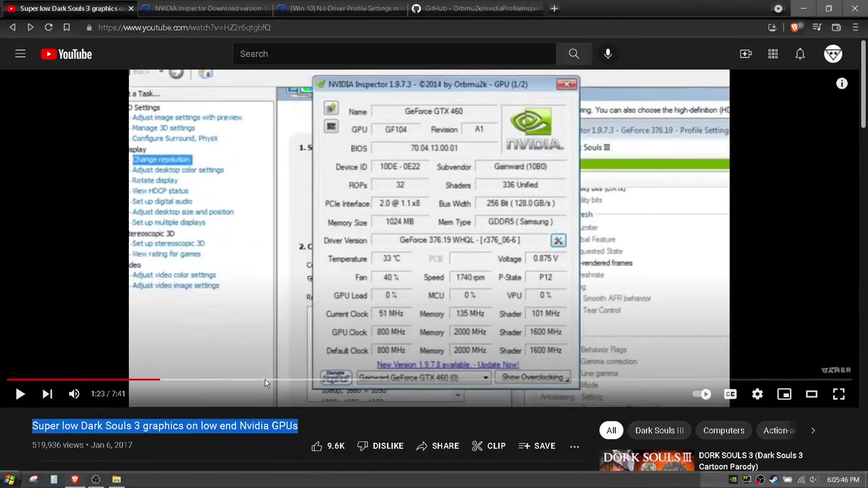
pyautogui.click(242, 53)
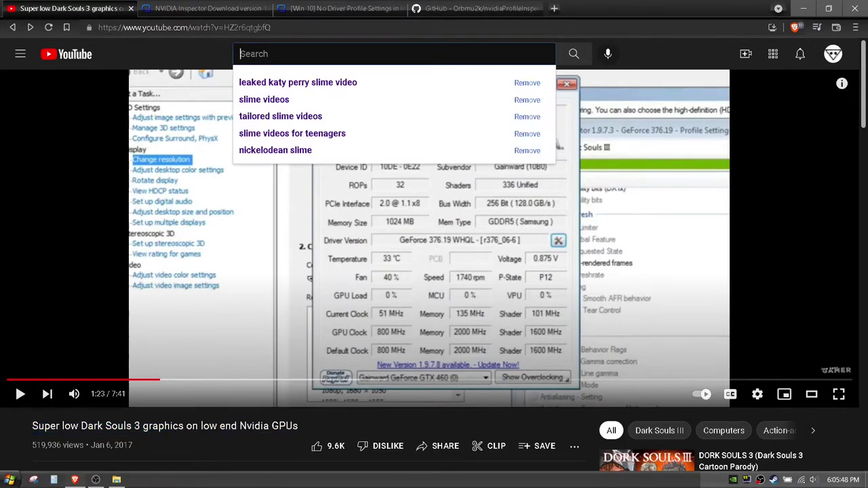
pyautogui.moveTo(216, 55); pyautogui.dragTo(203, 74)
pyautogui.click(200, 443)
# Examine the video's expanded description for the Nvidia Inspector download link.
pyautogui.scroll(-3, 197, 441)
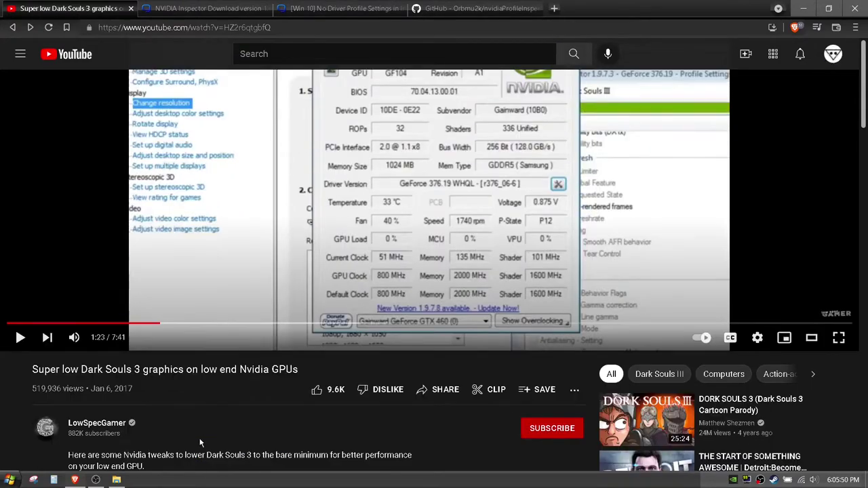
pyautogui.scroll(-2, 183, 415)
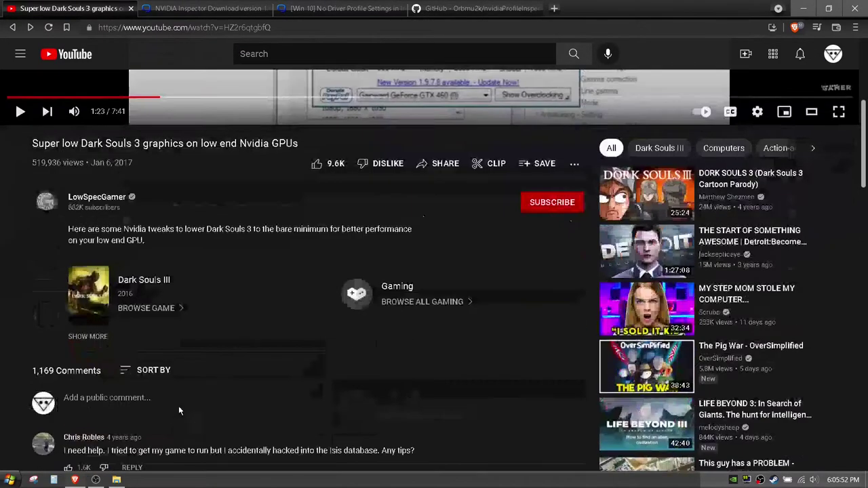
pyautogui.scroll(5, 179, 406)
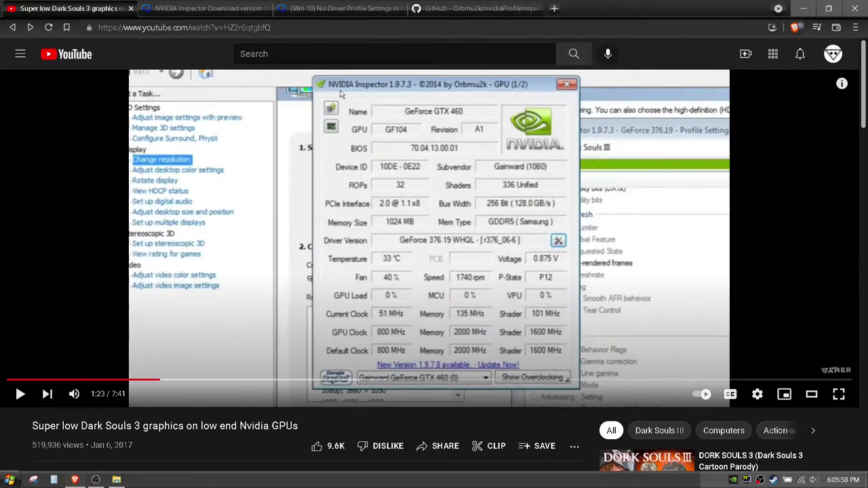
pyautogui.click(190, 8)
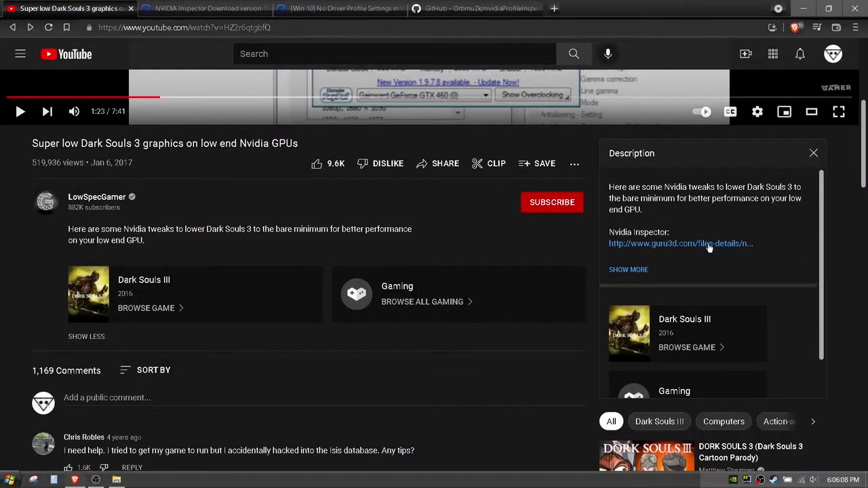
pyautogui.scroll(5, 196, 334)
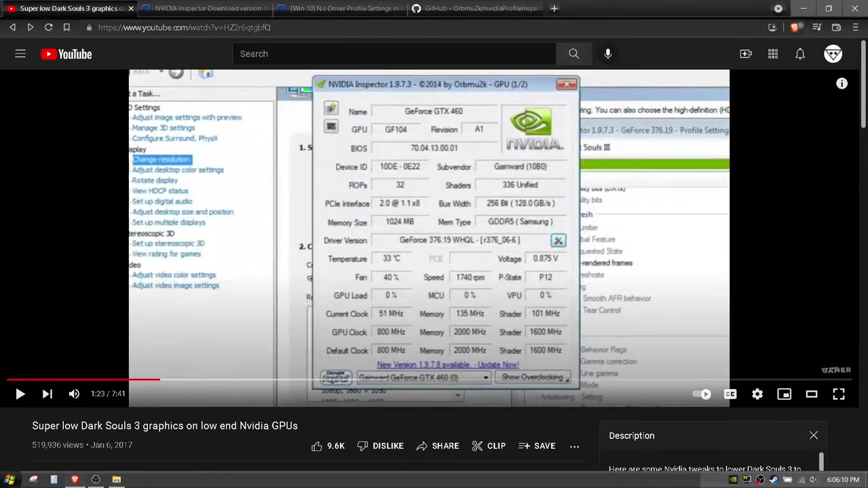
# Search the computer for "nvidia insp" and launch nvidiaInspector.exe.
pyautogui.click(10, 480)
pyautogui.write('nvi')
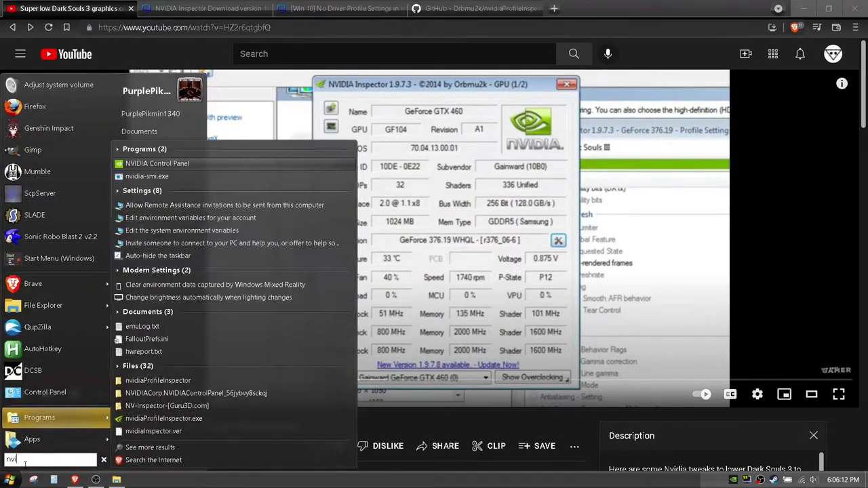
pyautogui.write('dia insp')
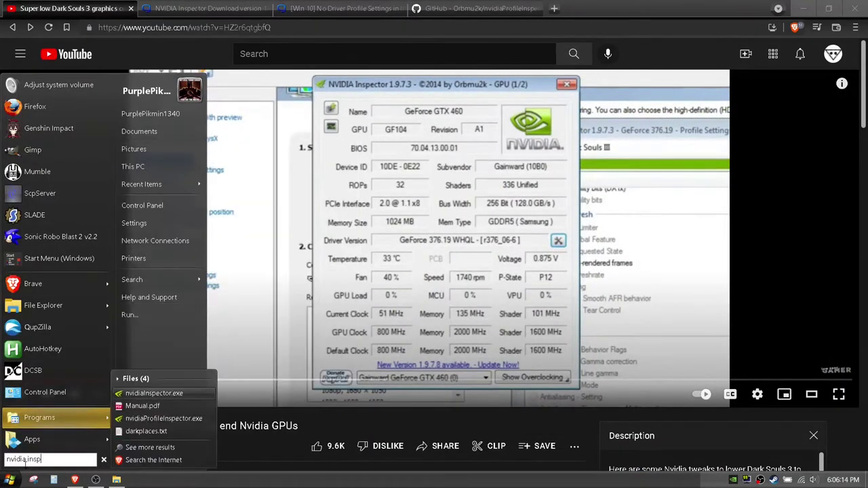
pyautogui.click(188, 395)
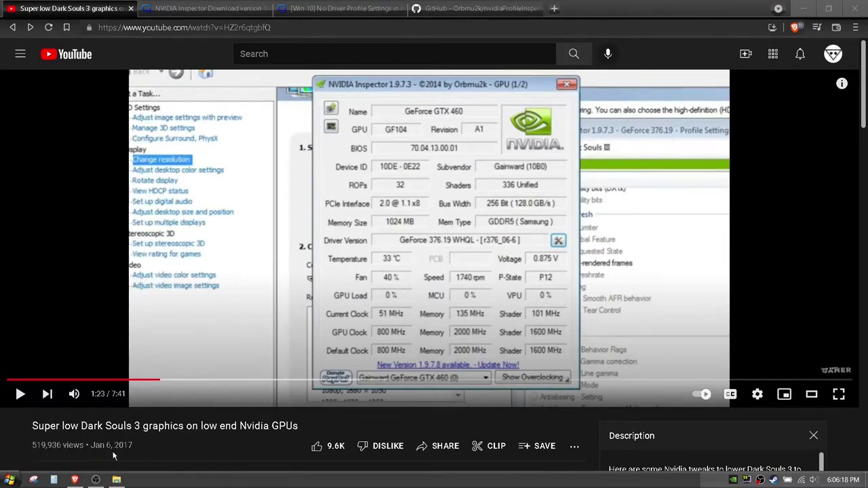
# Place the NVIDIA Inspector window beside the version shown in the video to compare them, and close it.
pyautogui.moveTo(133, 449); pyautogui.dragTo(80, 450)
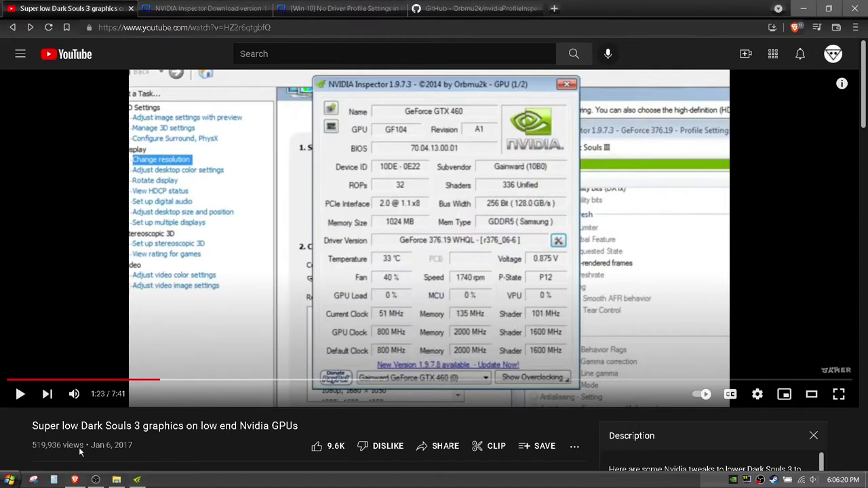
pyautogui.click(139, 479)
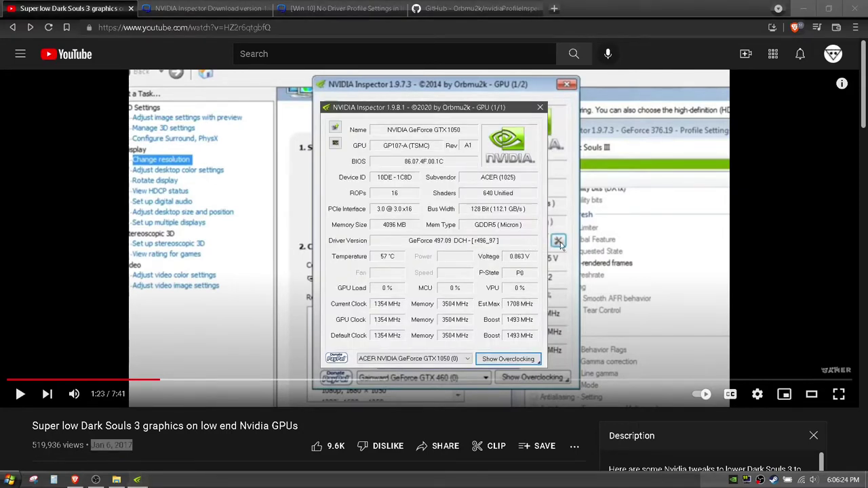
pyautogui.moveTo(491, 107); pyautogui.dragTo(274, 91)
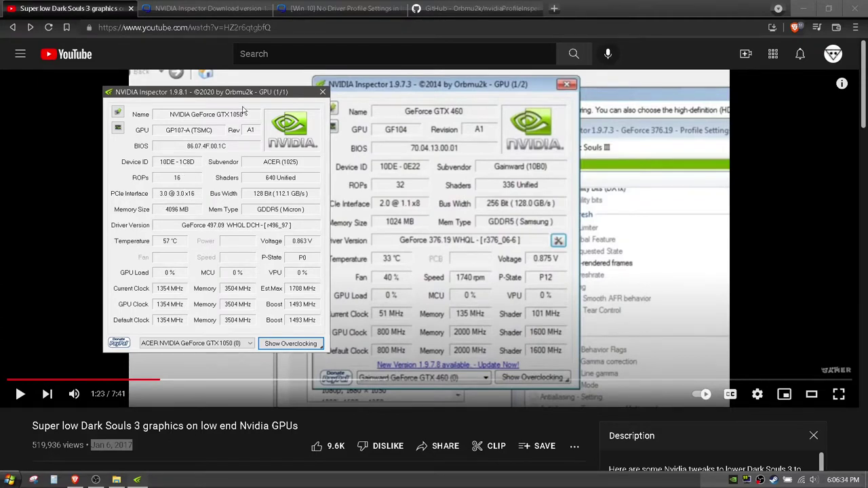
pyautogui.click(322, 92)
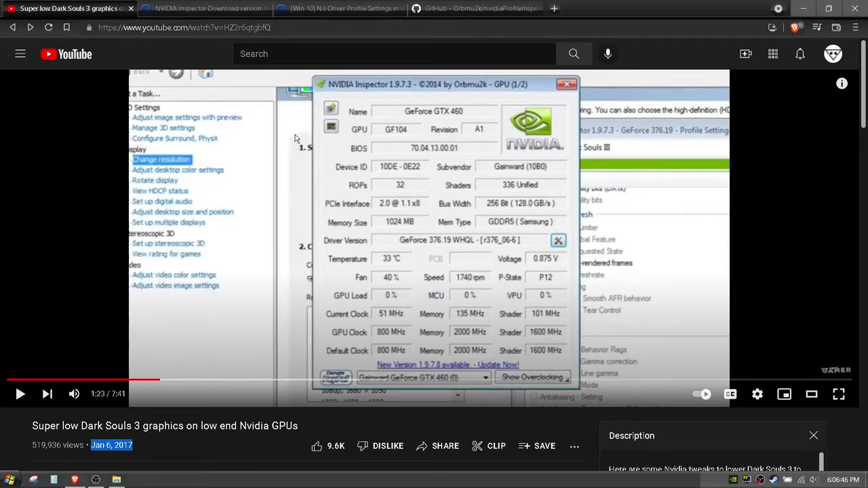
# Read the Guru3D forum thread about missing driver profile settings in Inspector, including the replies on downgrading and the separate executable.
pyautogui.click(331, 5)
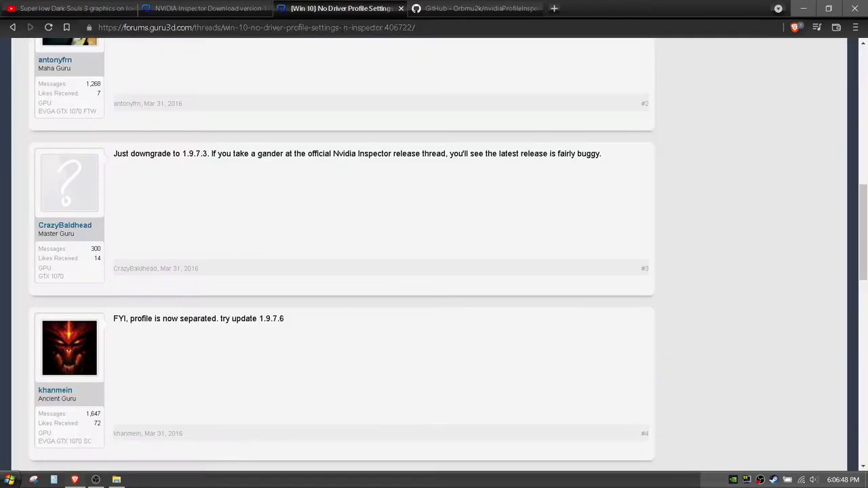
pyautogui.scroll(10, 386, 326)
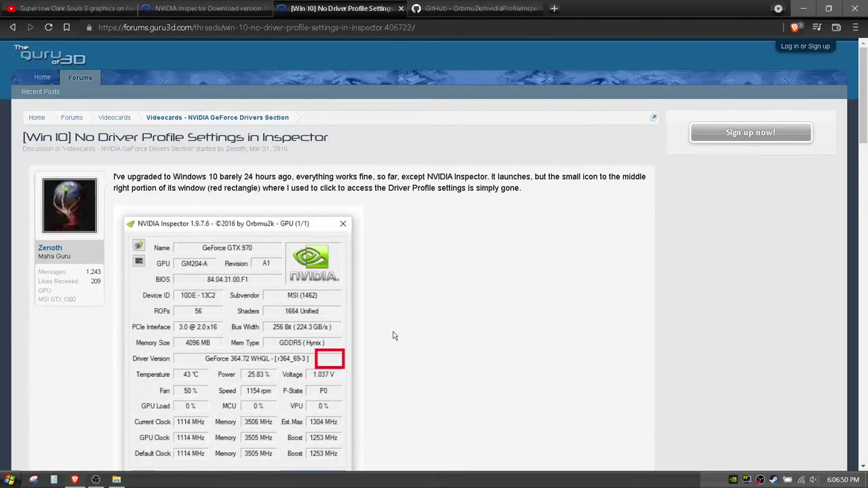
pyautogui.scroll(-2, 332, 315)
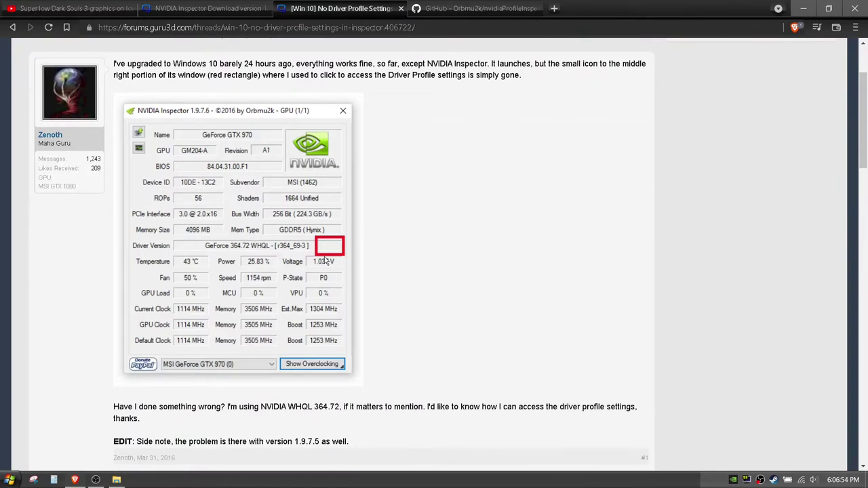
pyautogui.scroll(-5, 325, 260)
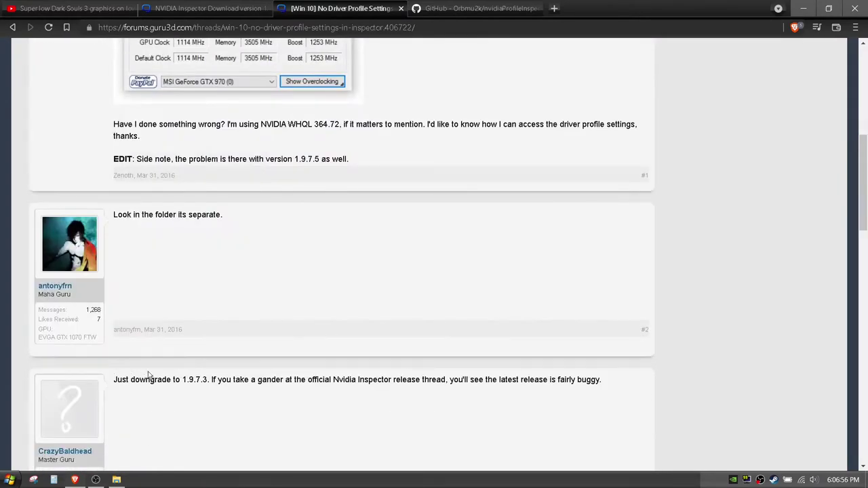
pyautogui.moveTo(183, 379); pyautogui.dragTo(209, 379)
pyautogui.scroll(-2, 211, 378)
pyautogui.scroll(-8, 211, 379)
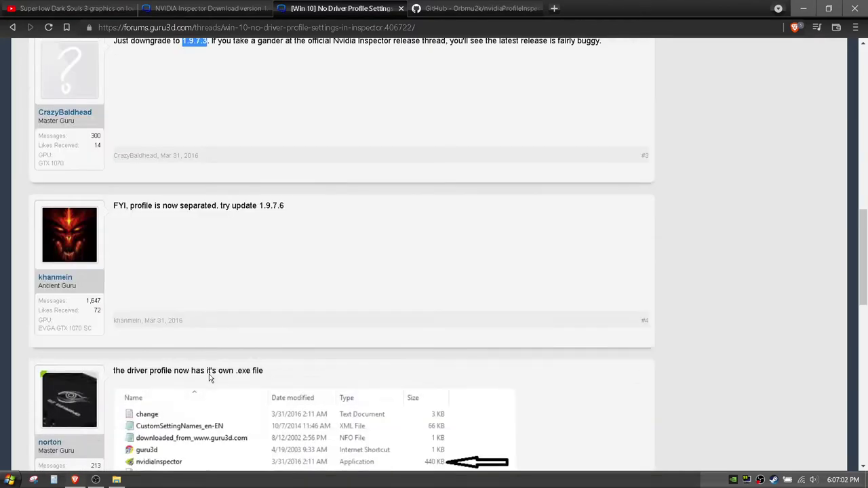
pyautogui.scroll(-1, 166, 228)
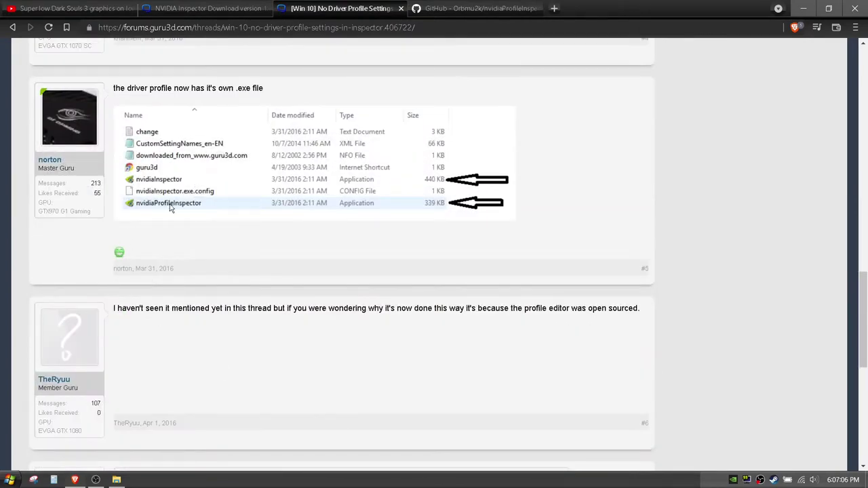
pyautogui.scroll(20, 214, 211)
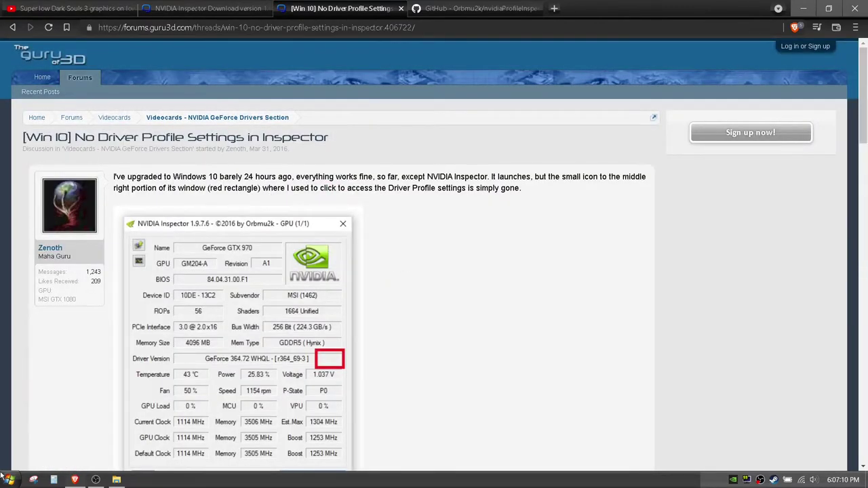
# View the nvidiaProfileInspector GitHub repository and the Guru3D NVIDIA Inspector download page.
pyautogui.click(474, 8)
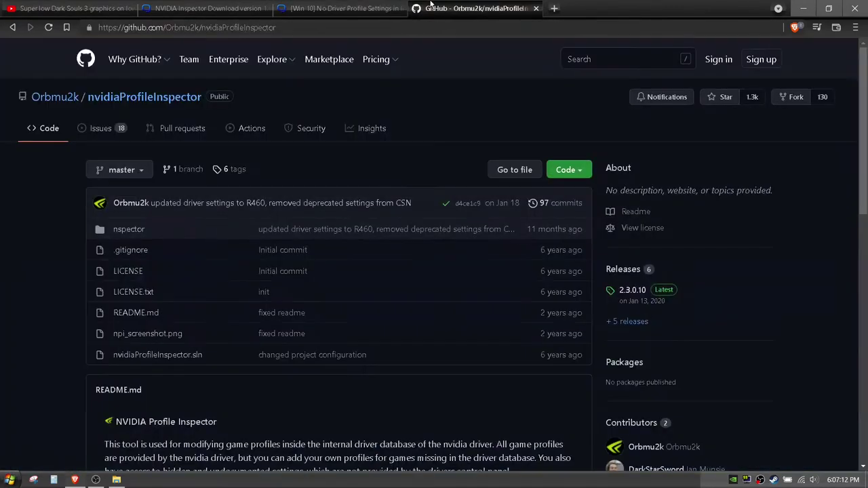
pyautogui.scroll(-5, 67, 215)
pyautogui.scroll(5, 81, 258)
pyautogui.click(163, 99)
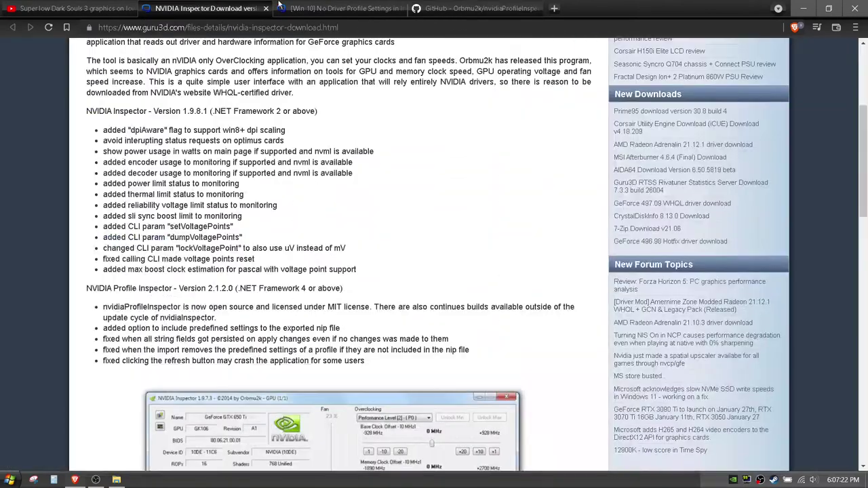
pyautogui.click(278, 5)
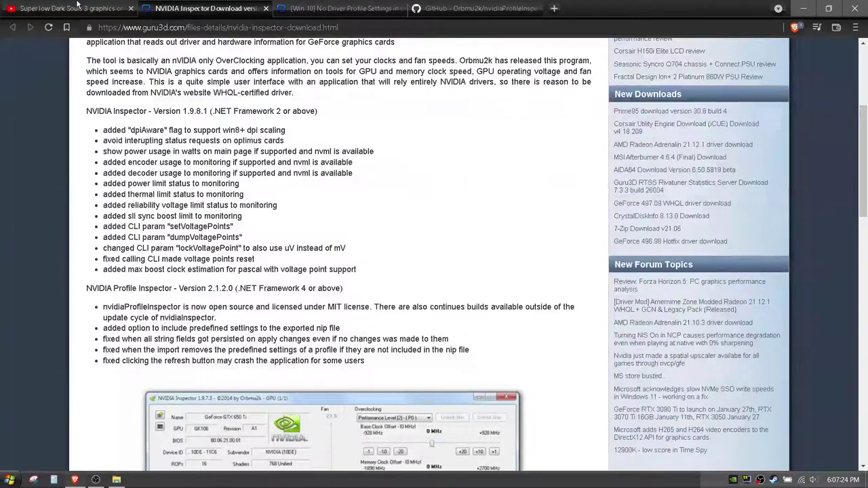
# Find the comment recommending 0x00000020 instead of 0x00000078 under the YouTube video and open its author's channel.
pyautogui.hotkey('ctrl', 'shift', 'Tab')
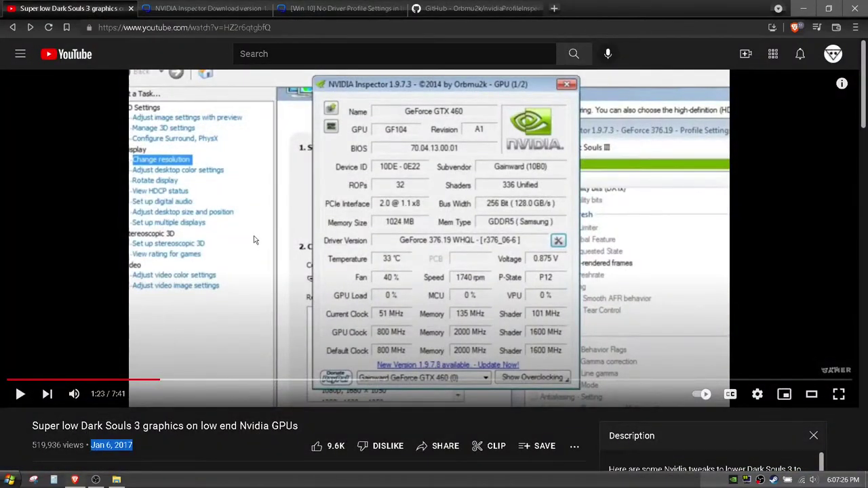
pyautogui.scroll(-9, 254, 240)
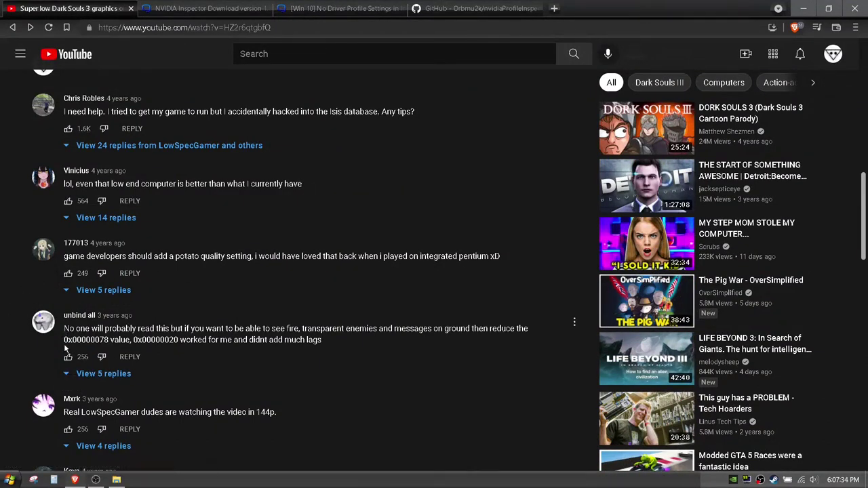
pyautogui.moveTo(61, 347); pyautogui.dragTo(94, 347)
pyautogui.click(164, 329)
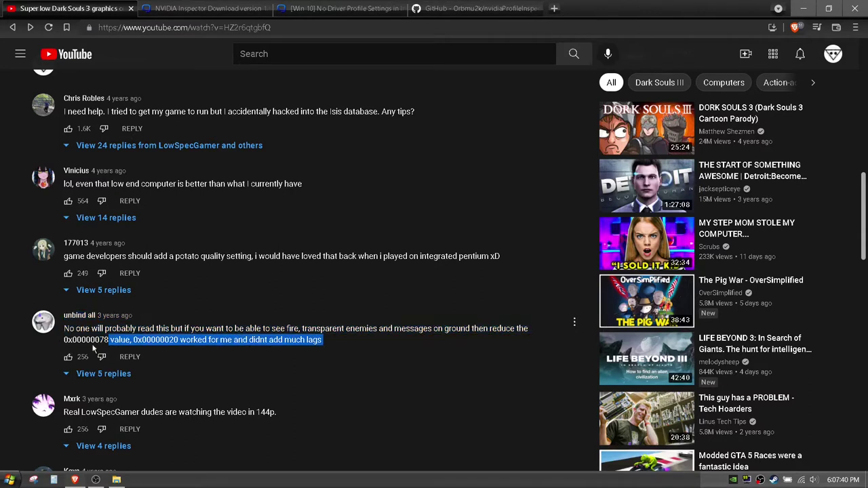
pyautogui.click(93, 346)
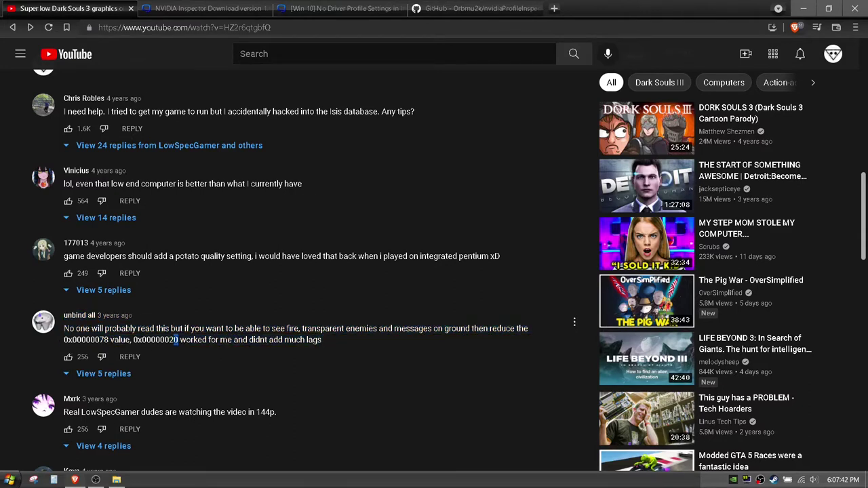
pyautogui.moveTo(176, 340); pyautogui.dragTo(126, 340)
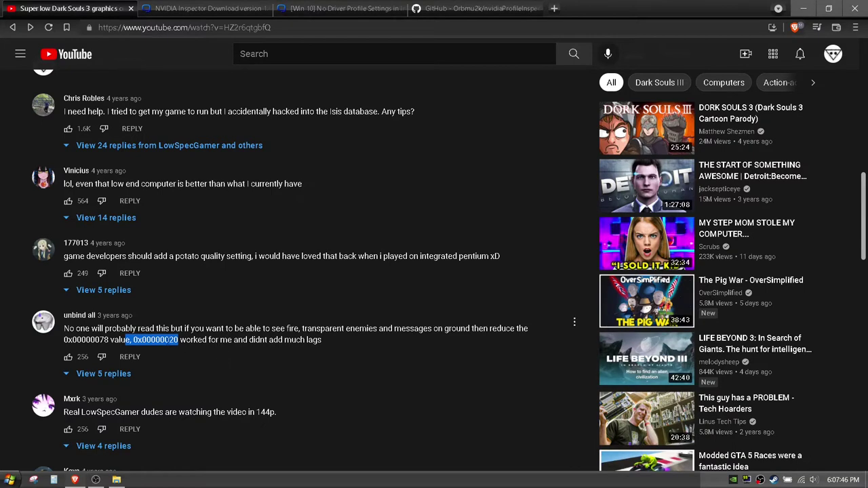
pyautogui.click(128, 340)
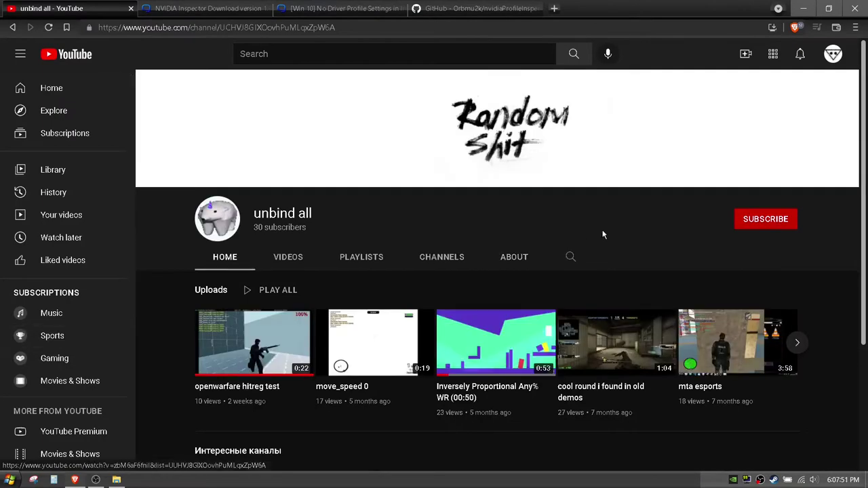
# Subscribe to the comment author's channel, return to the Dark Souls 3 graphics video and pause it.
pyautogui.click(746, 221)
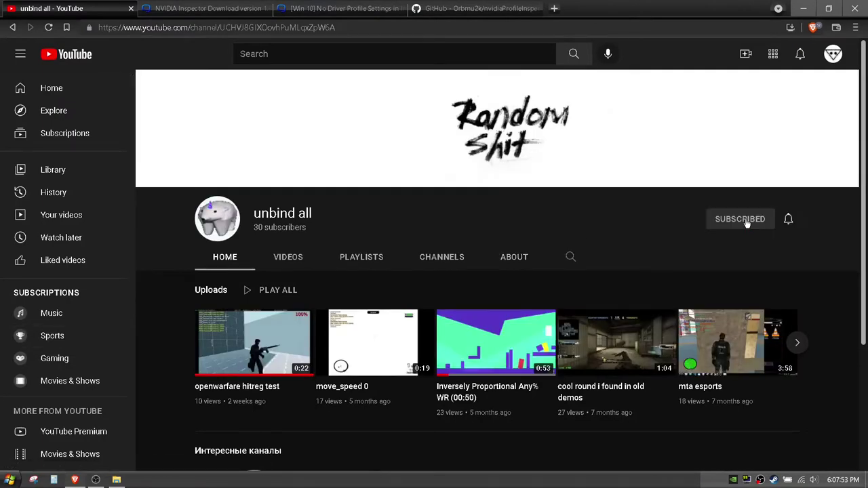
pyautogui.click(12, 29)
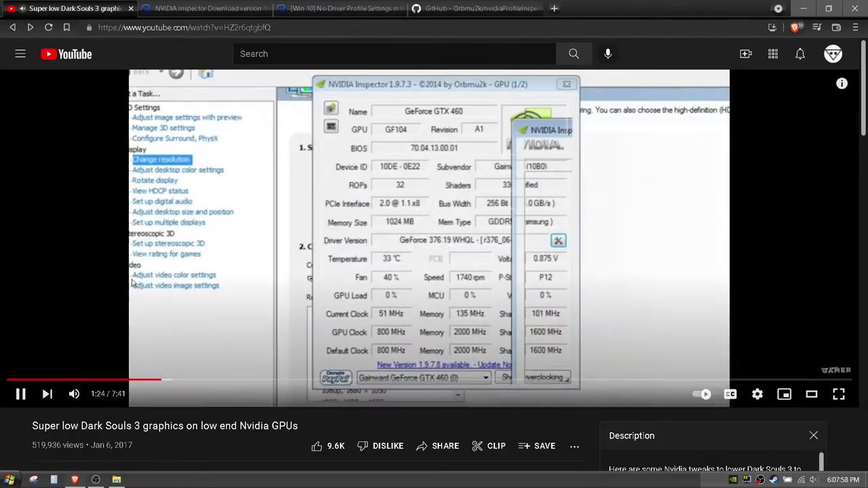
pyautogui.click(150, 267)
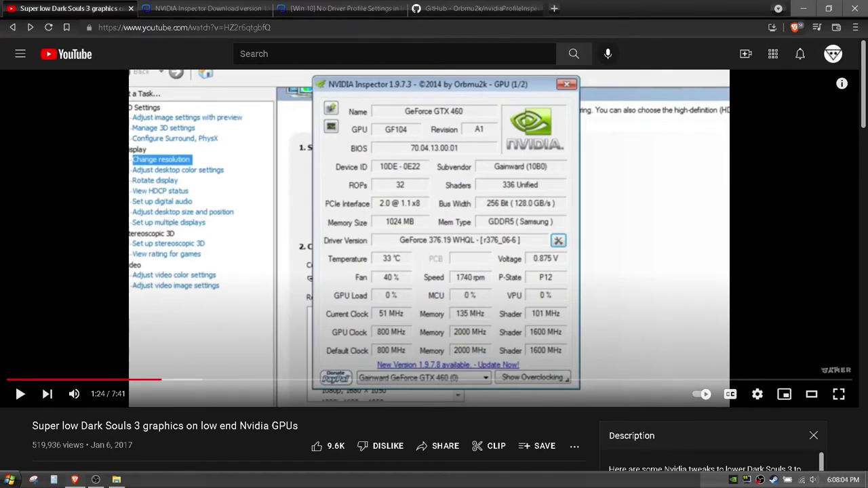
# Show the desktop, search the computer for "nvidia inspe", launch nvidiaProfileInspector.exe and enlarge its window.
pyautogui.click(865, 482)
pyautogui.click(10, 480)
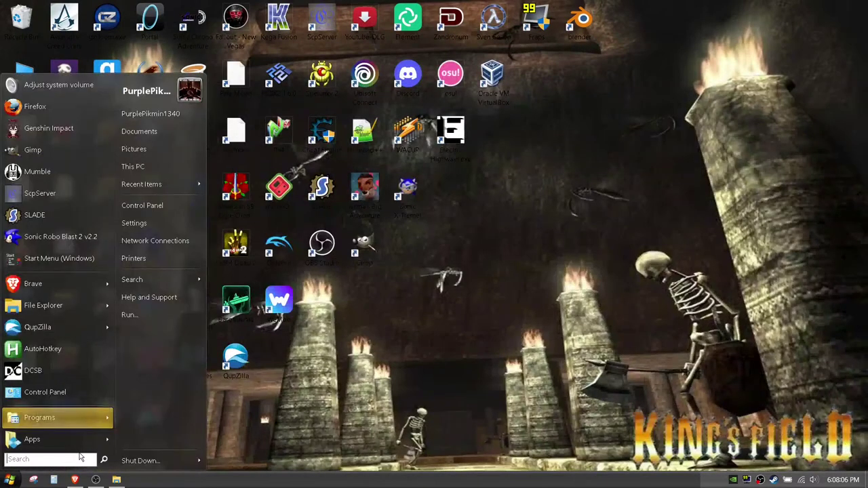
pyautogui.write('nvidia')
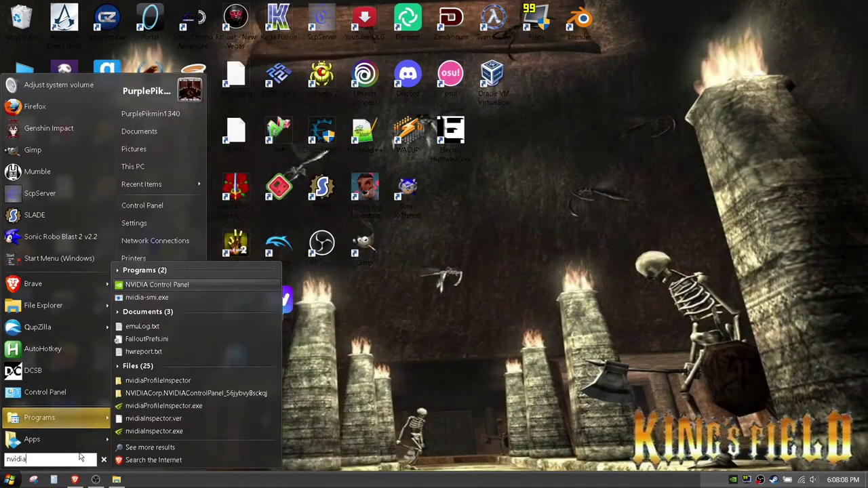
pyautogui.write(' inspe')
pyautogui.click(138, 423)
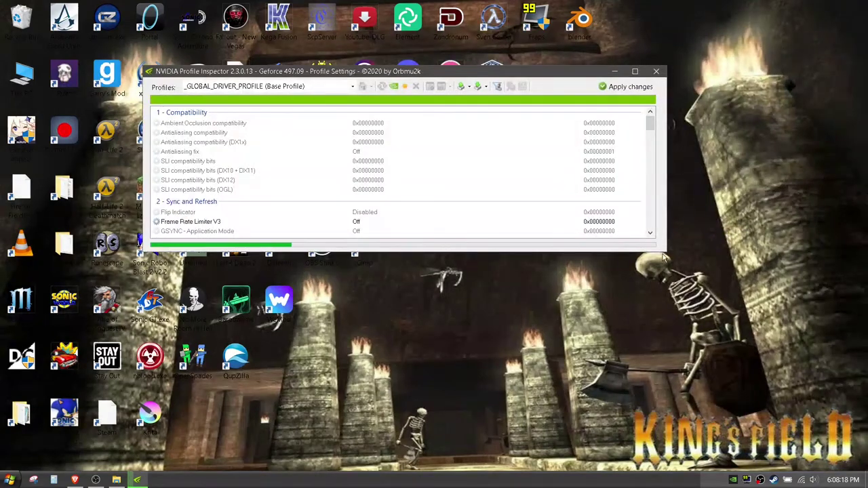
pyautogui.moveTo(666, 252); pyautogui.dragTo(697, 396)
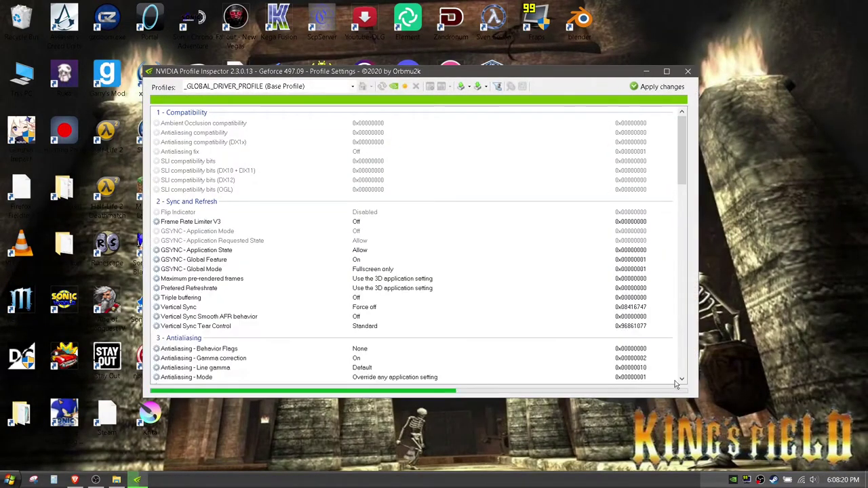
# Replace the global driver profile name with "dark souls" and load the Dark Souls III profile.
pyautogui.click(352, 87)
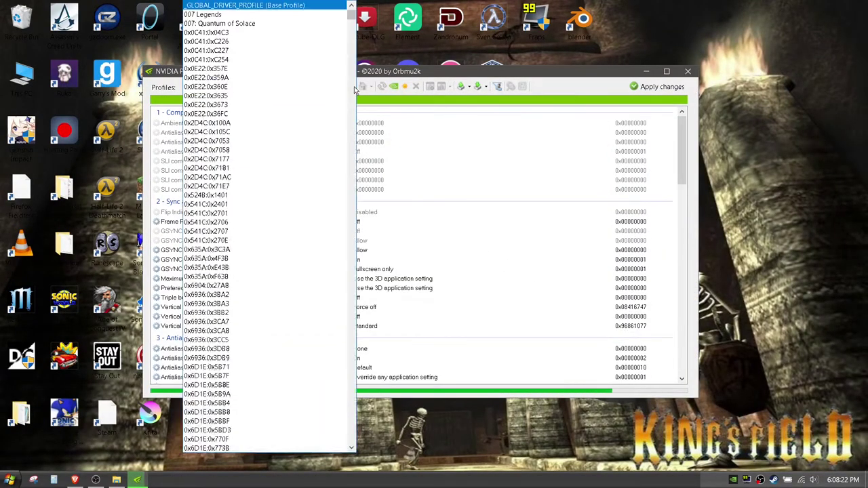
pyautogui.click(327, 86)
pyautogui.click(326, 86)
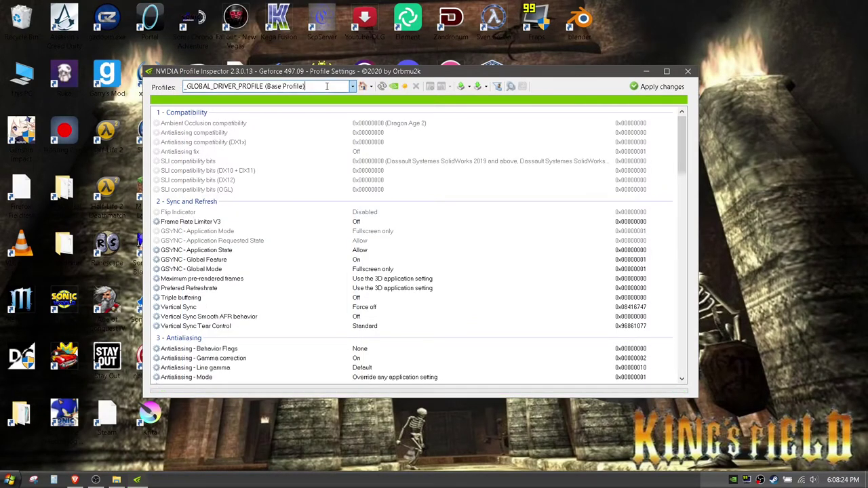
pyautogui.press('BackSpace')
pyautogui.press('BackSpace')
pyautogui.press('BackSpace')
pyautogui.press('BackSpace')
pyautogui.press('BackSpace')
pyautogui.press('BackSpace')
pyautogui.press('BackSpace')
pyautogui.press('BackSpace')
pyautogui.press('BackSpace')
pyautogui.press('BackSpace')
pyautogui.press('BackSpace')
pyautogui.press('BackSpace')
pyautogui.press('BackSpace')
pyautogui.press('BackSpace')
pyautogui.press('BackSpace')
pyautogui.press('BackSpace')
pyautogui.press('BackSpace')
pyautogui.press('BackSpace')
pyautogui.press('BackSpace')
pyautogui.press('BackSpace')
pyautogui.press('BackSpace')
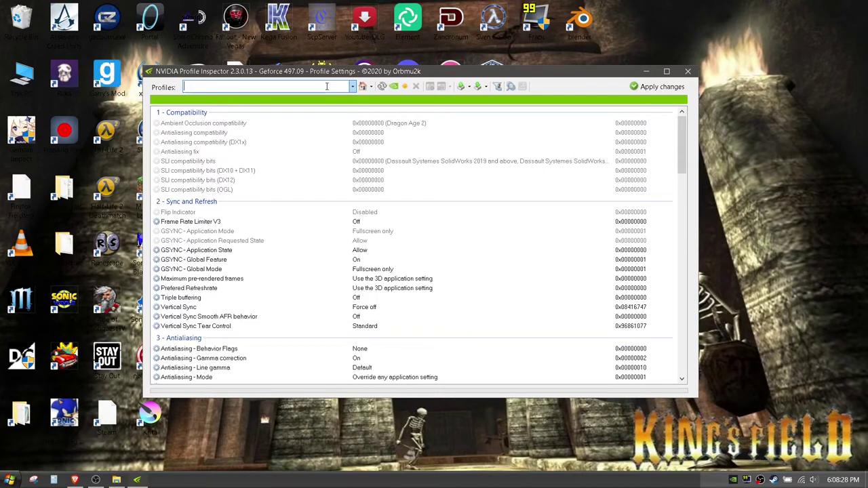
pyautogui.write('dark sou')
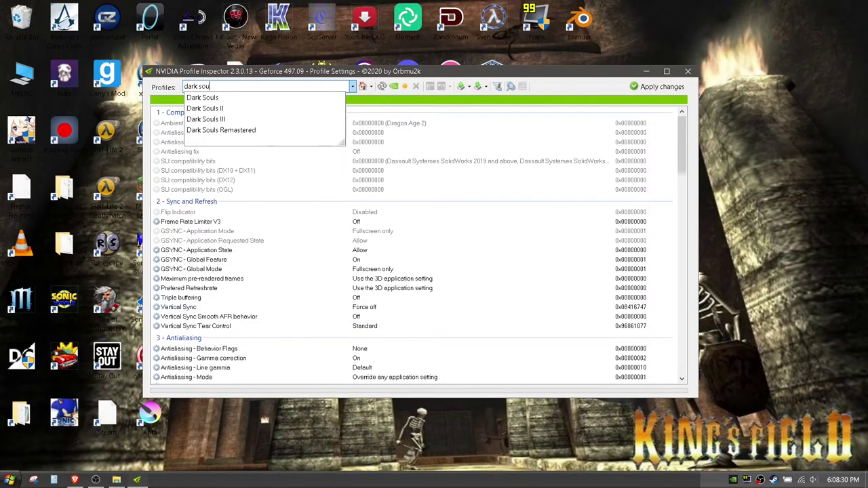
pyautogui.write('ls')
pyautogui.click(282, 119)
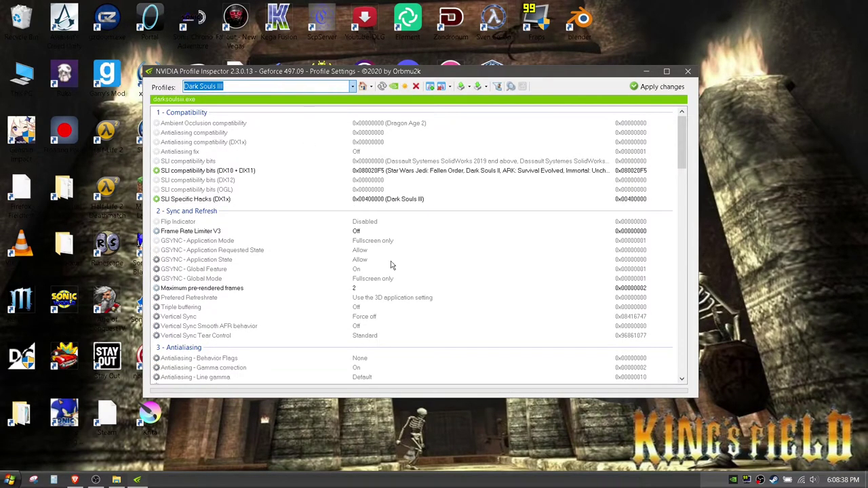
# Set Antialiasing - Transparency Supersampling to 0x00000008 AA_MODE_REPLAY_MODE_ALL in the Dark Souls III profile.
pyautogui.scroll(-1, 293, 378)
pyautogui.scroll(-4, 293, 378)
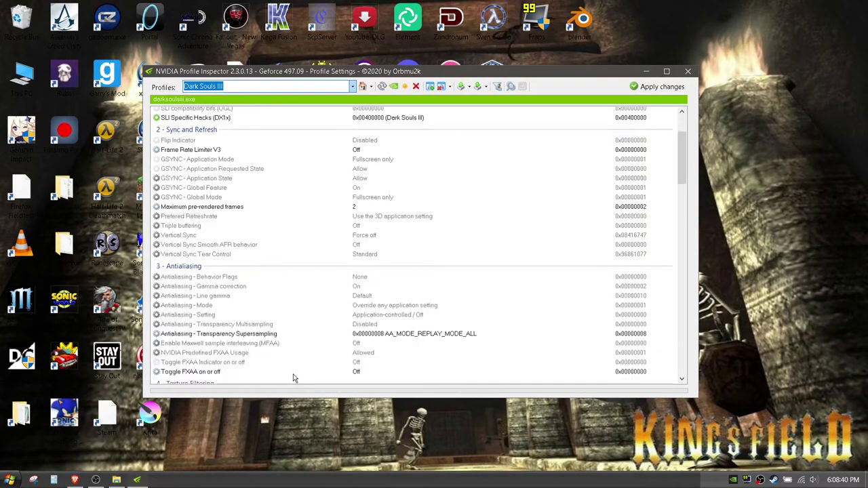
pyautogui.scroll(3, 293, 378)
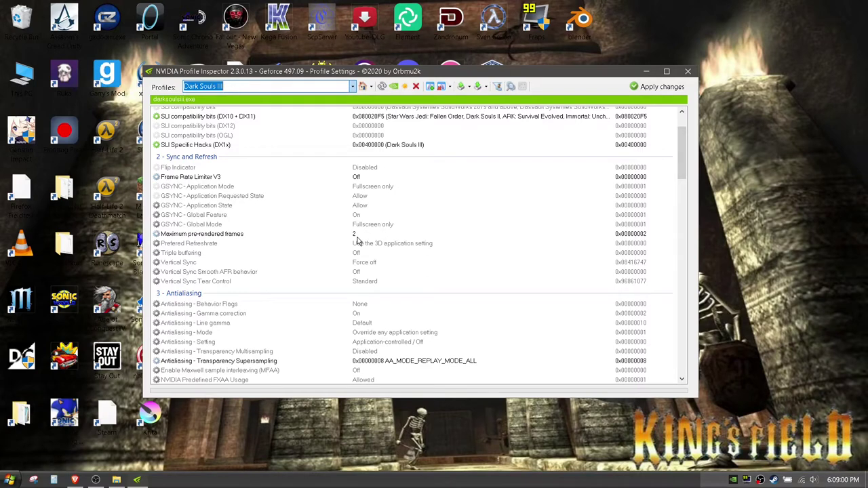
pyautogui.scroll(-4, 358, 241)
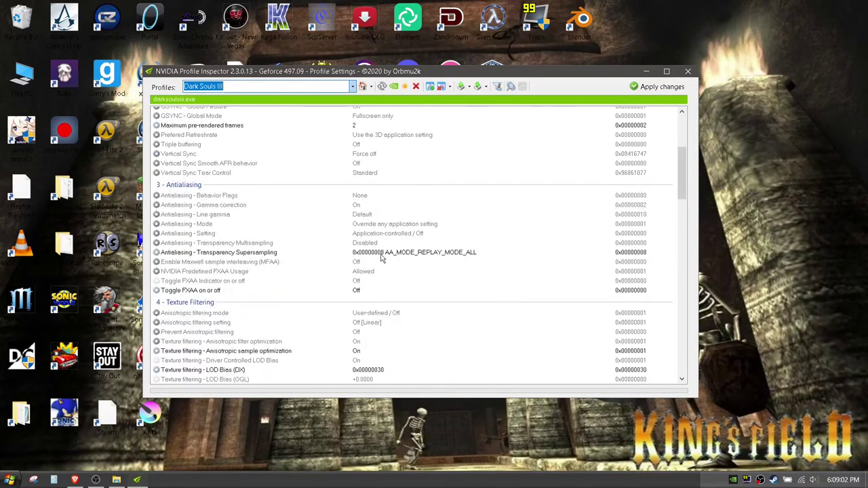
pyautogui.click(381, 252)
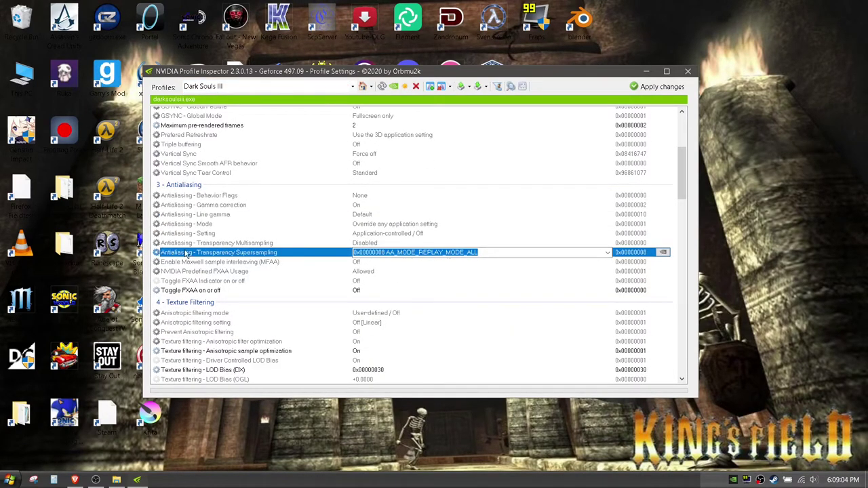
pyautogui.click(607, 252)
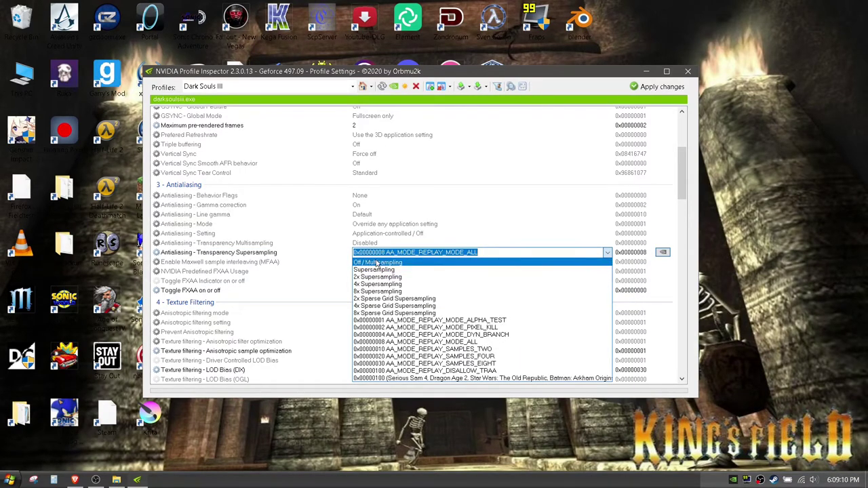
pyautogui.click(417, 343)
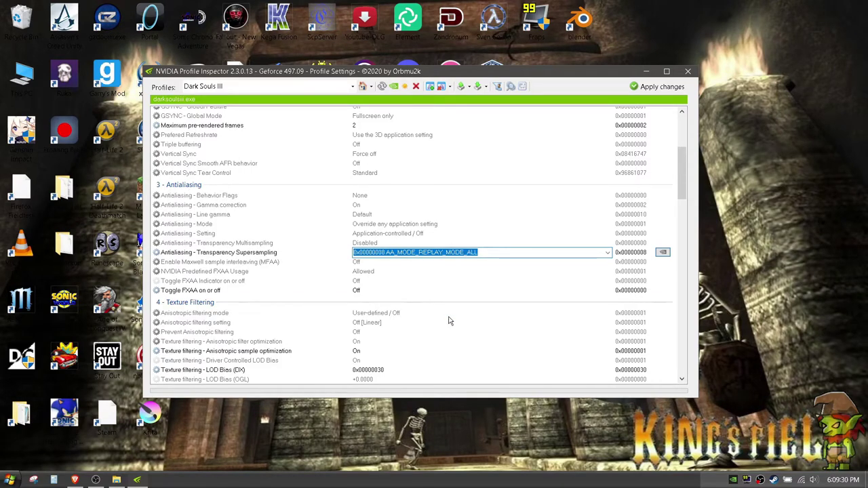
# Review the texture filtering settings, switch to the browser and skip the paused video to the gameplay at 2:28.
pyautogui.scroll(-1, 449, 321)
pyautogui.scroll(-1, 449, 321)
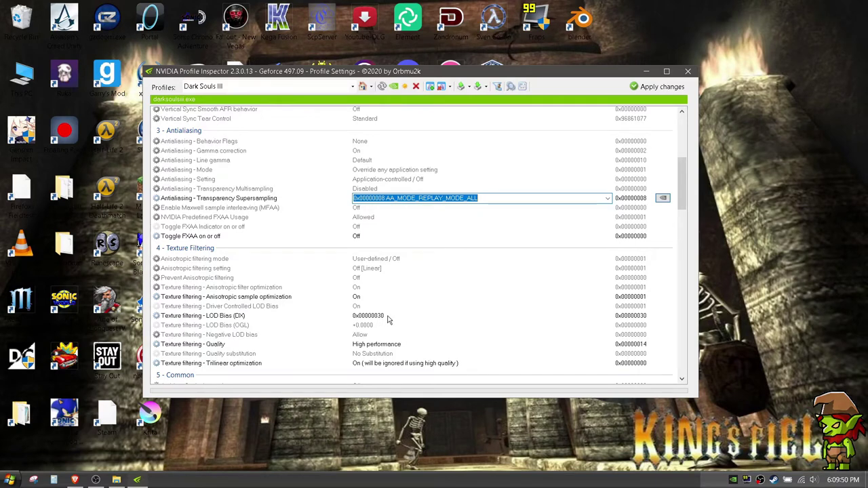
pyautogui.click(74, 479)
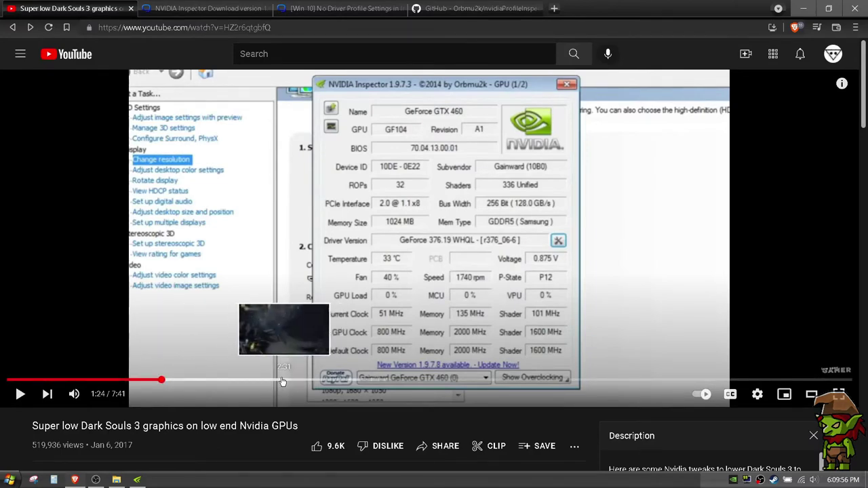
pyautogui.click(282, 382)
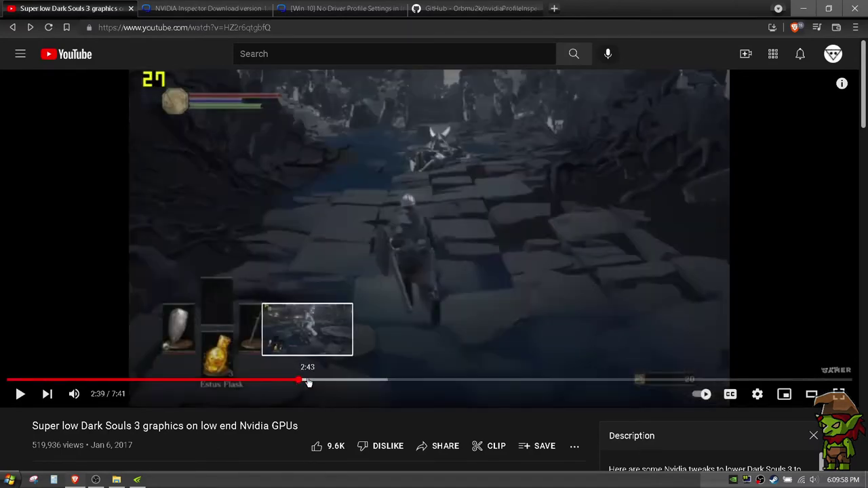
pyautogui.click(308, 382)
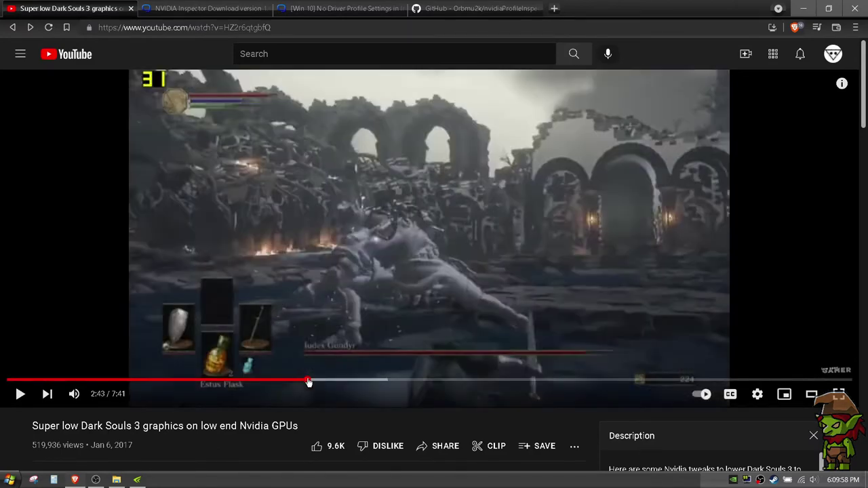
pyautogui.click(292, 382)
pyautogui.click(283, 382)
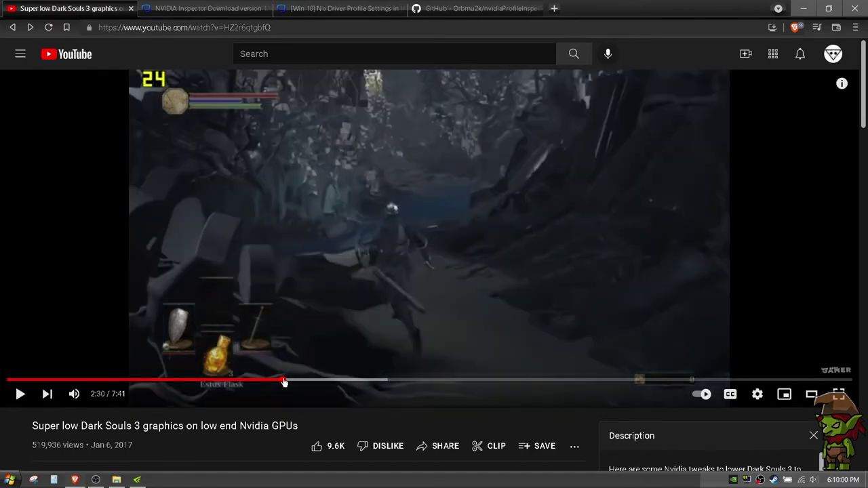
pyautogui.click(279, 382)
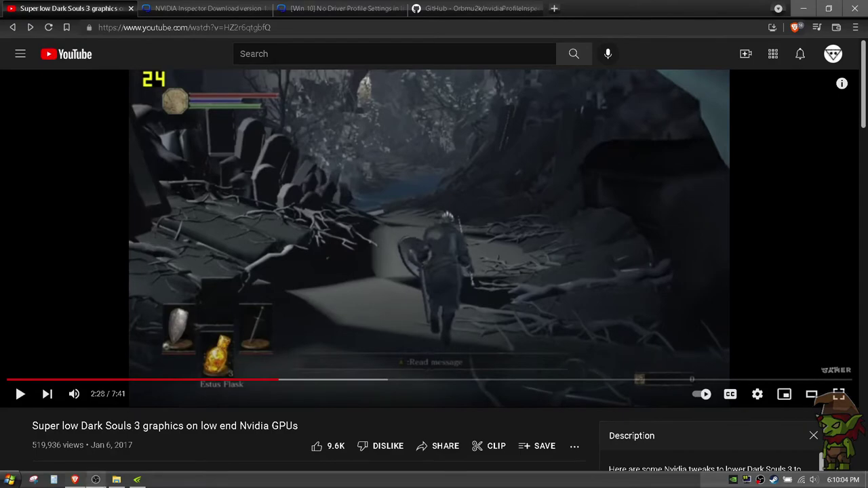
# Find the comment recommending 0x00000020 under the video, highlight the value's last digits and return to the player.
pyautogui.scroll(-15, 116, 451)
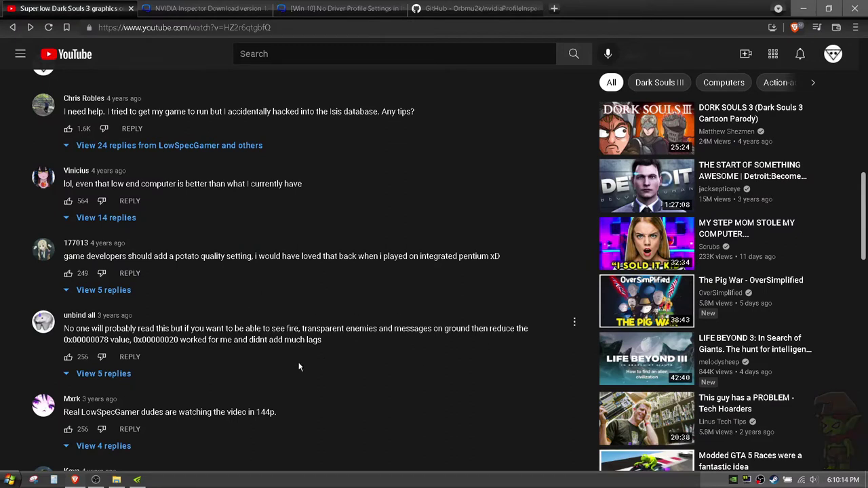
pyautogui.moveTo(160, 340); pyautogui.dragTo(179, 340)
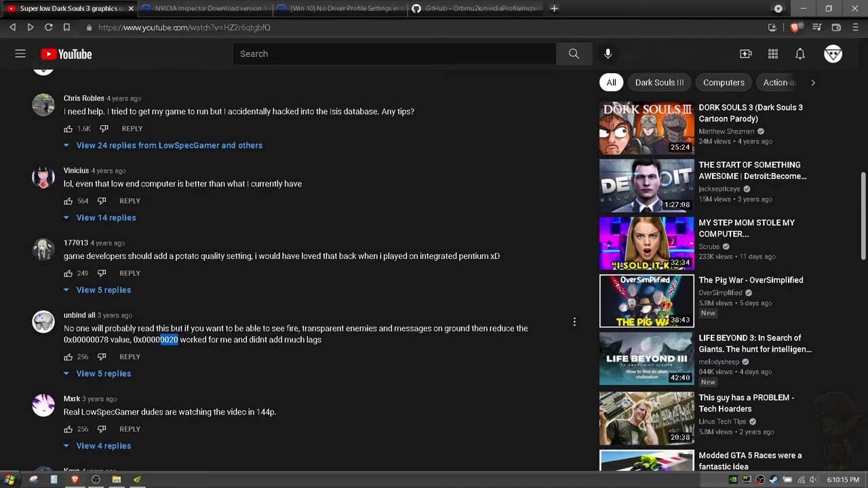
pyautogui.click(186, 396)
pyautogui.scroll(10, 186, 396)
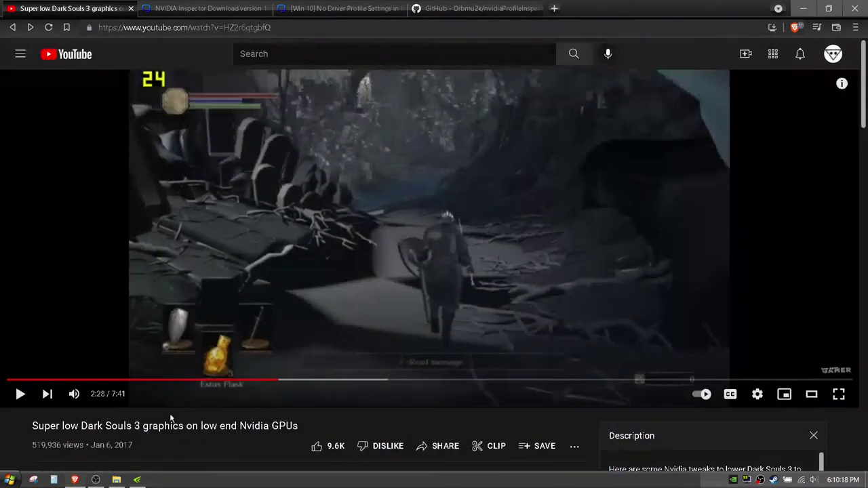
# Switch to NVIDIA Profile Inspector and open the Texture filtering - LOD Bias (DX) value for editing.
pyautogui.click(137, 479)
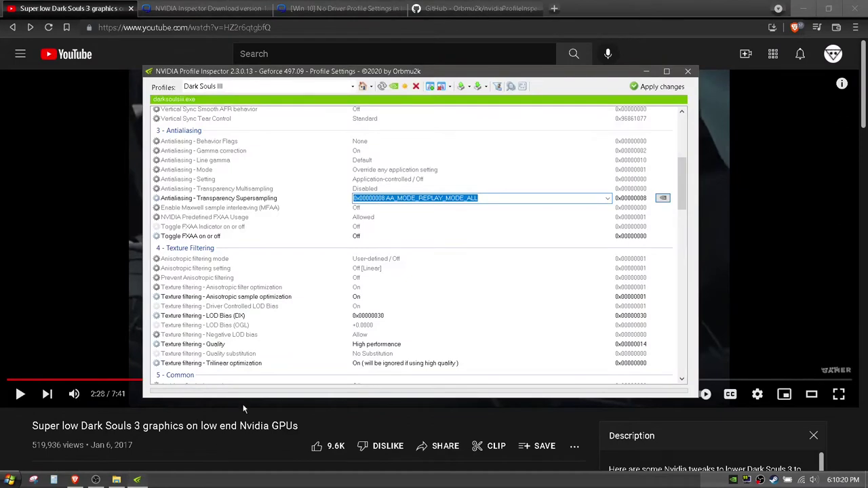
pyautogui.scroll(-1, 277, 288)
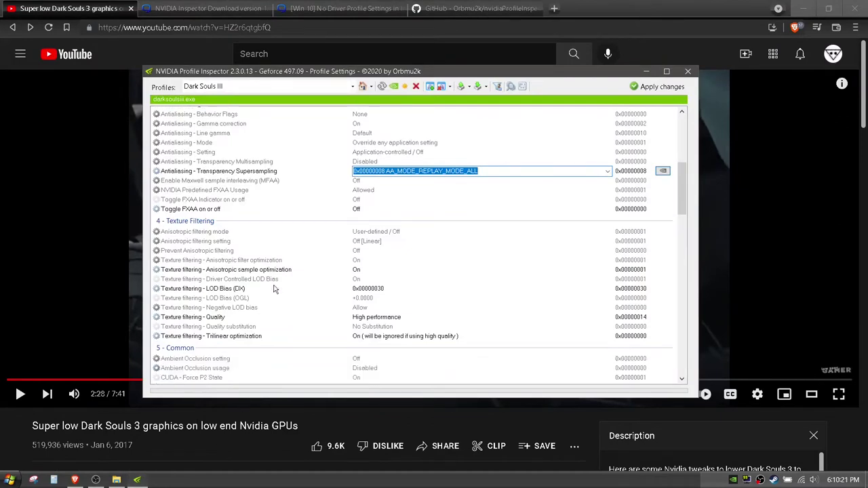
pyautogui.click(374, 292)
pyautogui.click(351, 291)
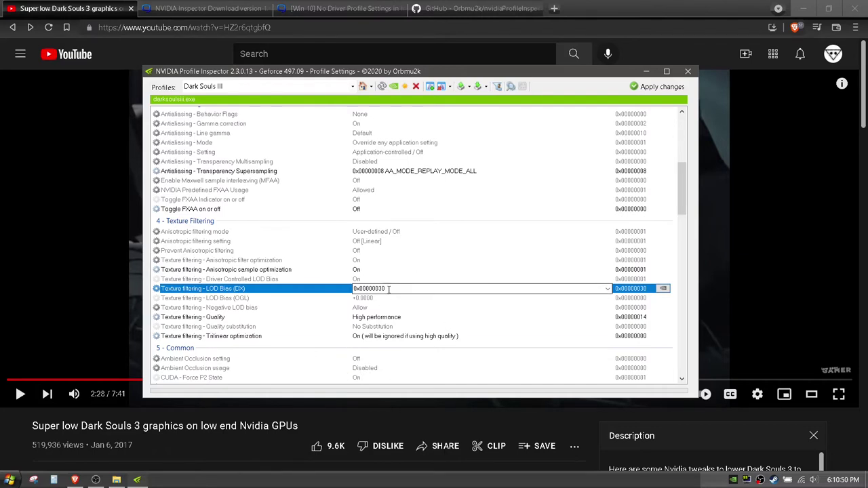
# Minimize Profile Inspector and the browser, launch Dark Souls III from Steam and continue past the title screen.
pyautogui.click(643, 73)
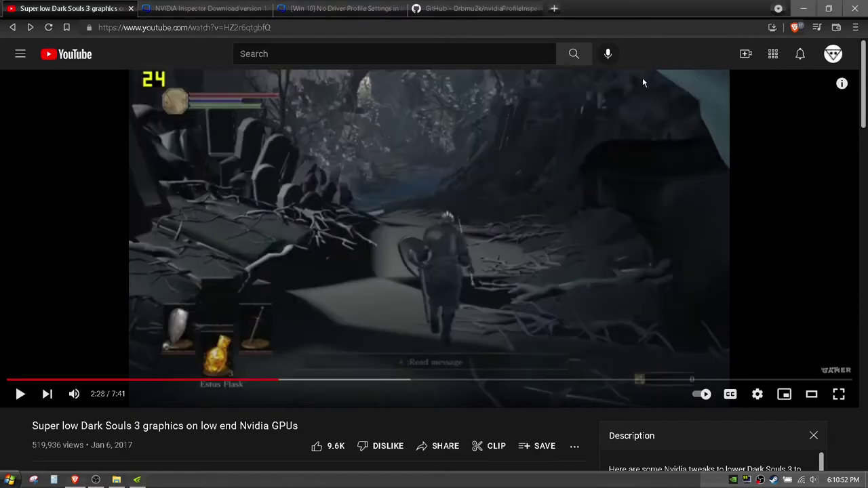
pyautogui.click(807, 6)
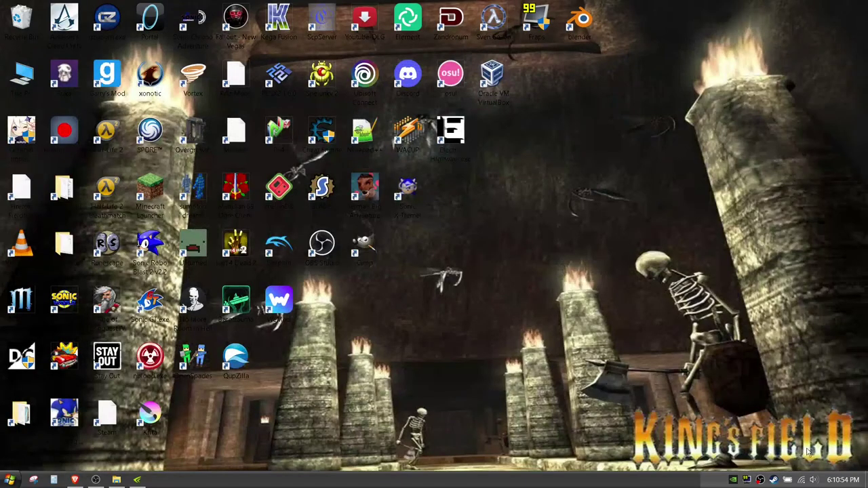
pyautogui.rightClick(775, 481)
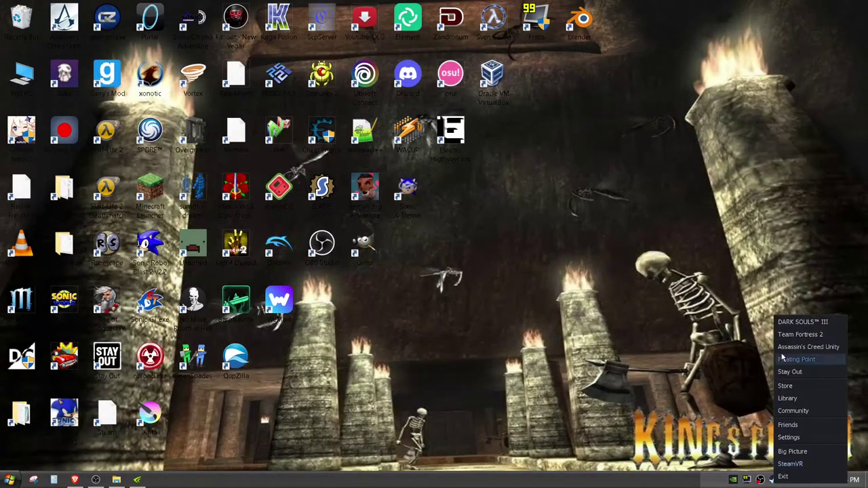
pyautogui.click(778, 324)
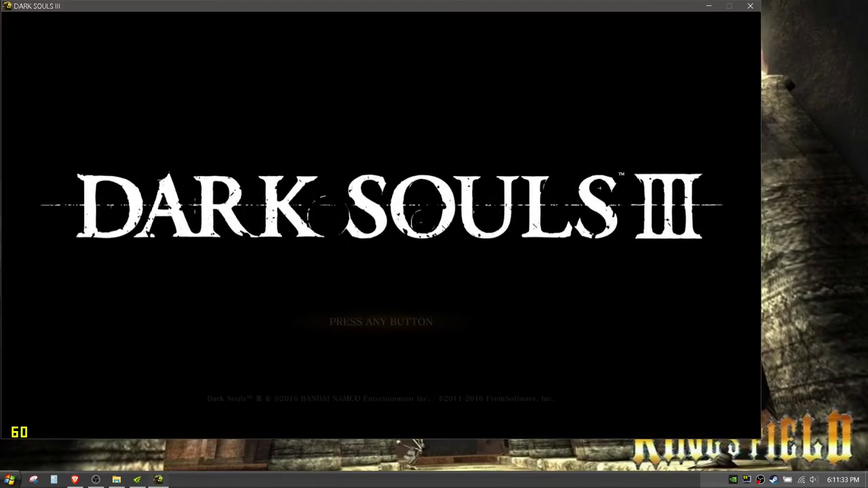
pyautogui.click(436, 330)
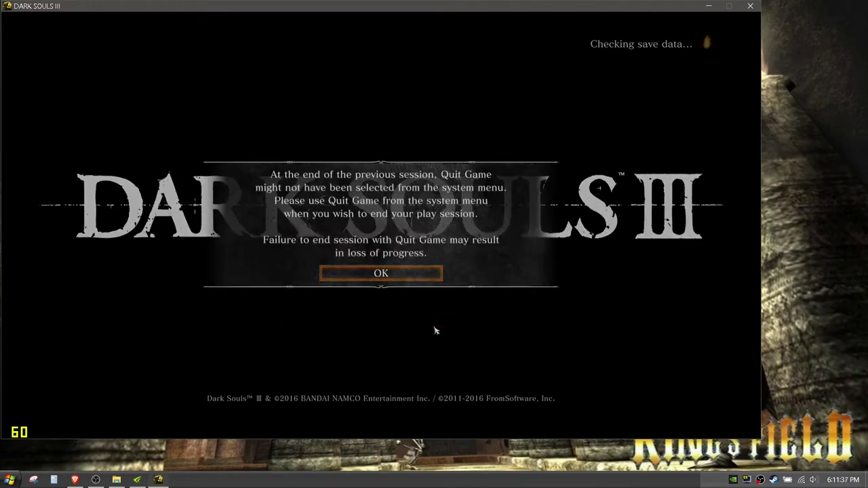
# Dismiss the previous-session notice and load the level 90 character saved at Firelink Shrine.
pyautogui.click(414, 278)
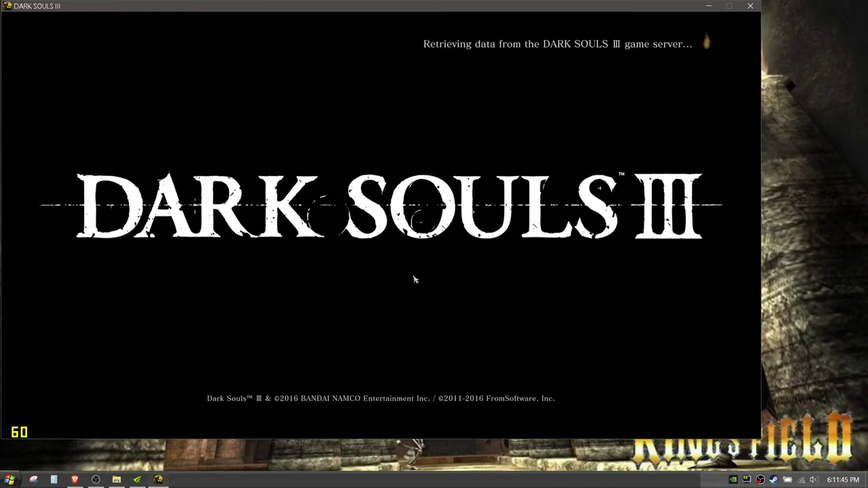
pyautogui.press('Return')
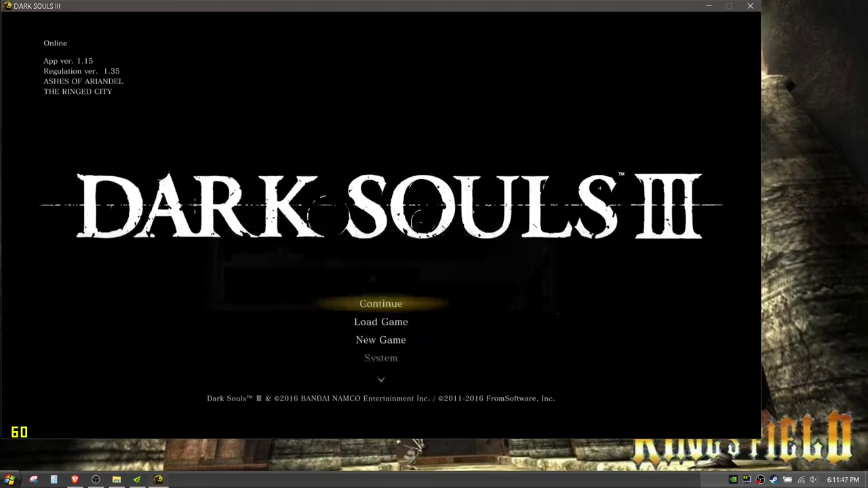
pyautogui.press('Down')
pyautogui.press('Return')
pyautogui.press('Up')
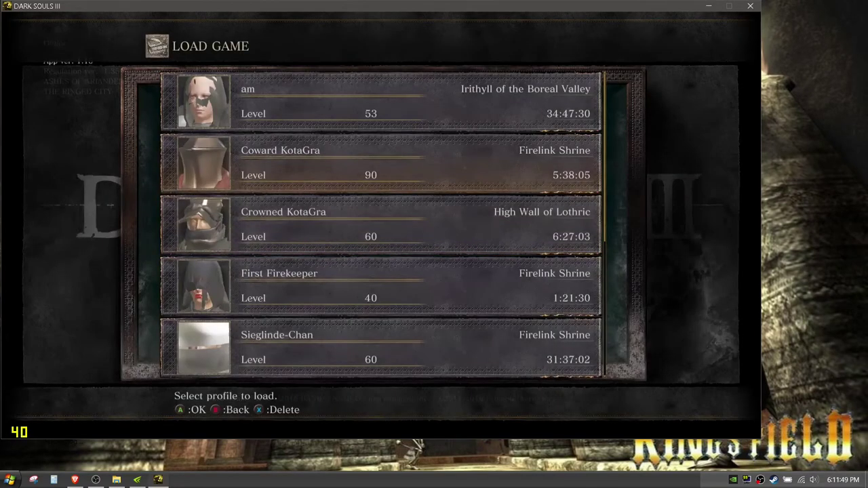
pyautogui.press('Return')
pyautogui.press('Return')
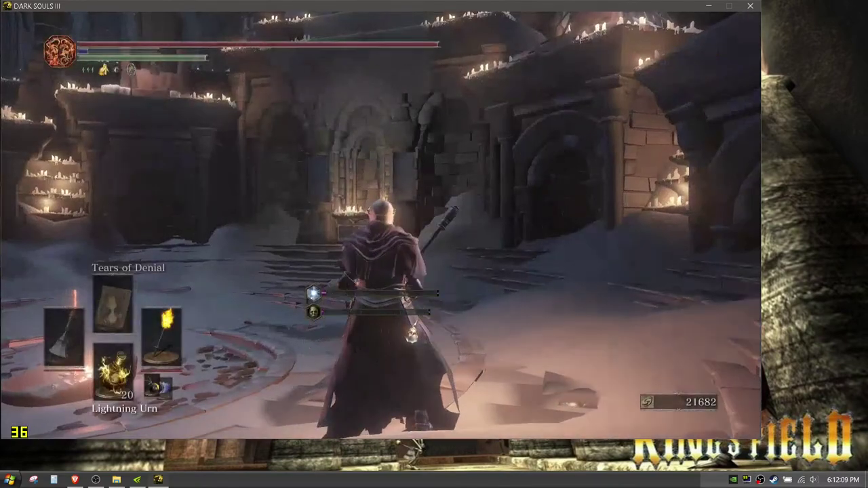
# Walk the character around Firelink Shrine and examine the armor, floor and archway textures with the lowered graphics.
pyautogui.press('s')
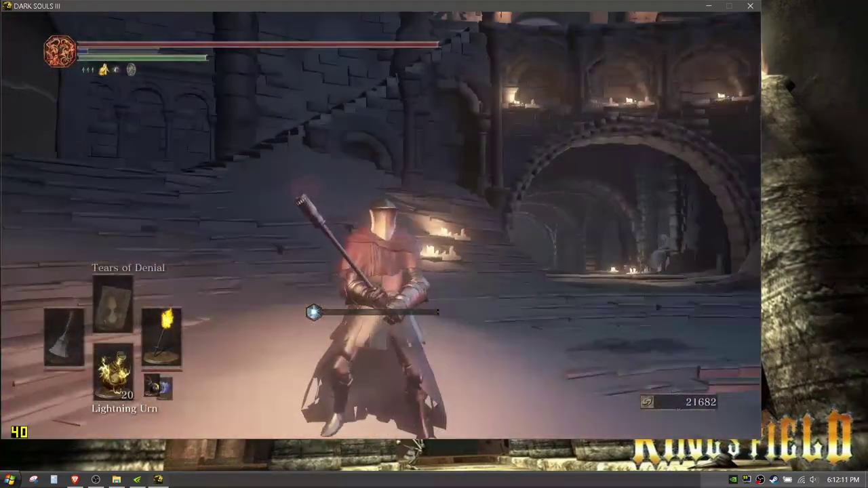
pyautogui.press('s')
pyautogui.press('f')
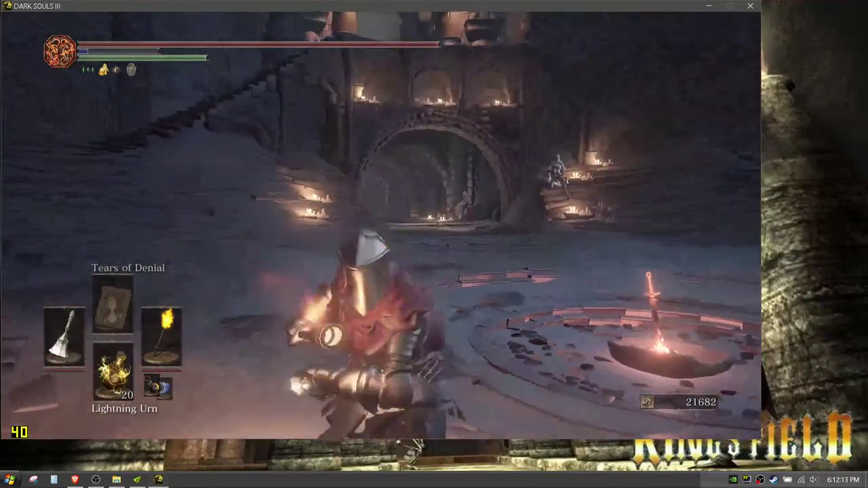
pyautogui.press('w')
pyautogui.press('w')
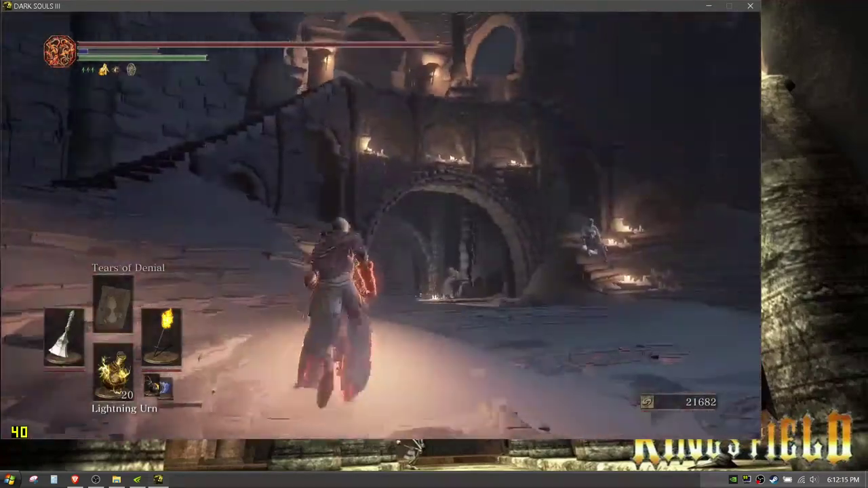
pyautogui.press('d')
pyautogui.press('s')
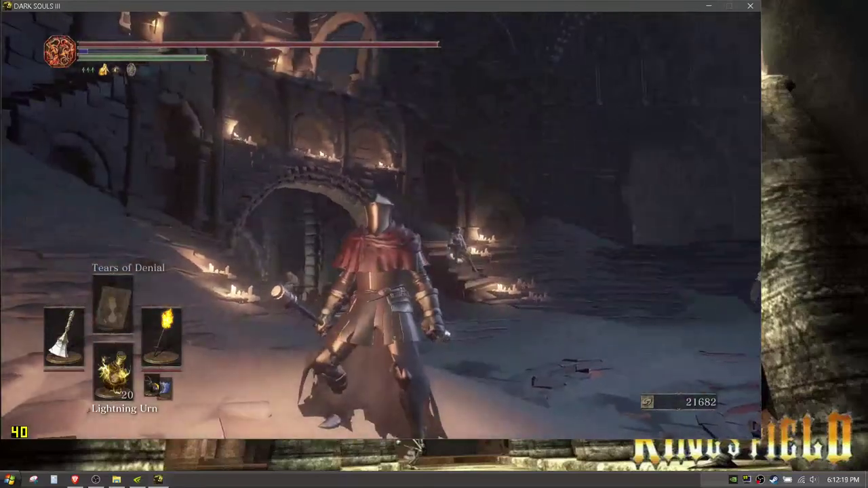
pyautogui.press('w')
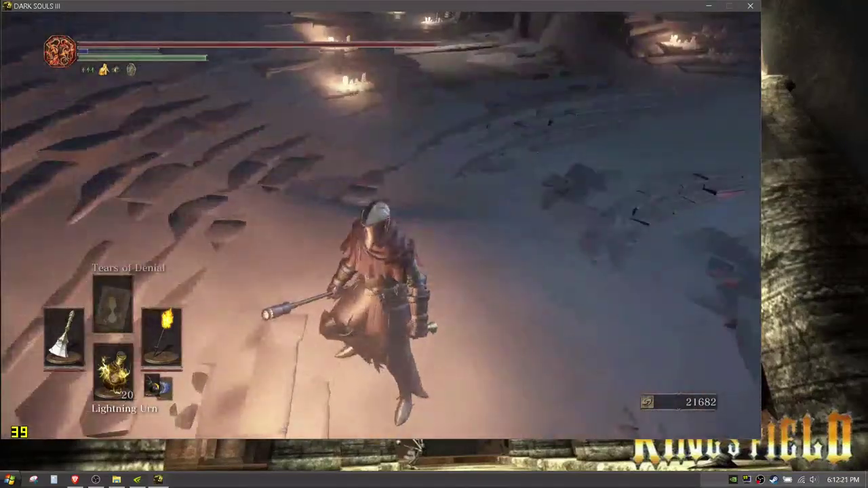
pyautogui.press('w')
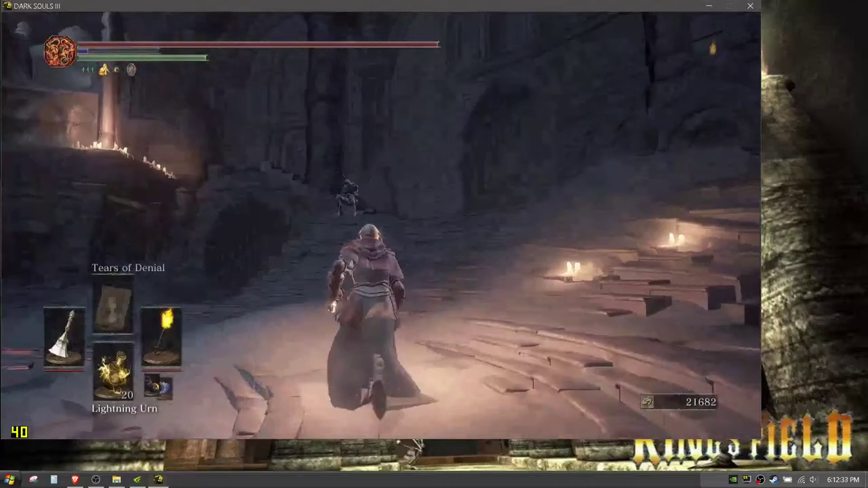
# Restore the character's focus points and cast Tears of Denial.
pyautogui.press('Escape')
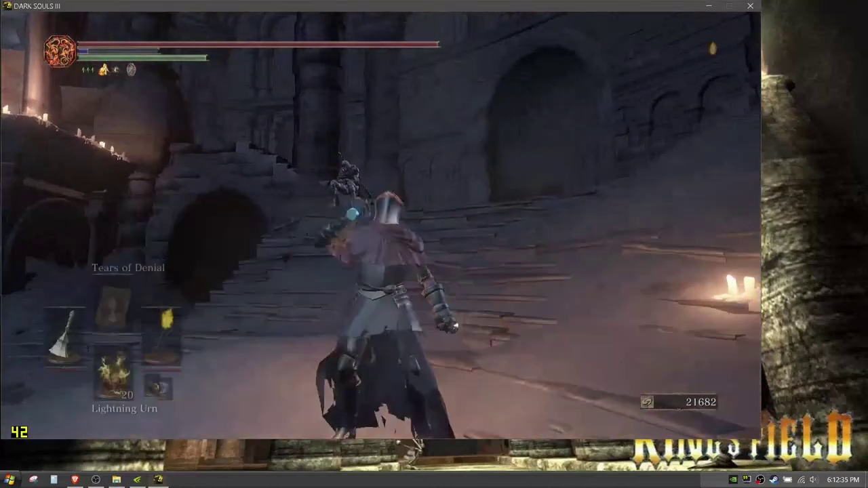
pyautogui.press('s')
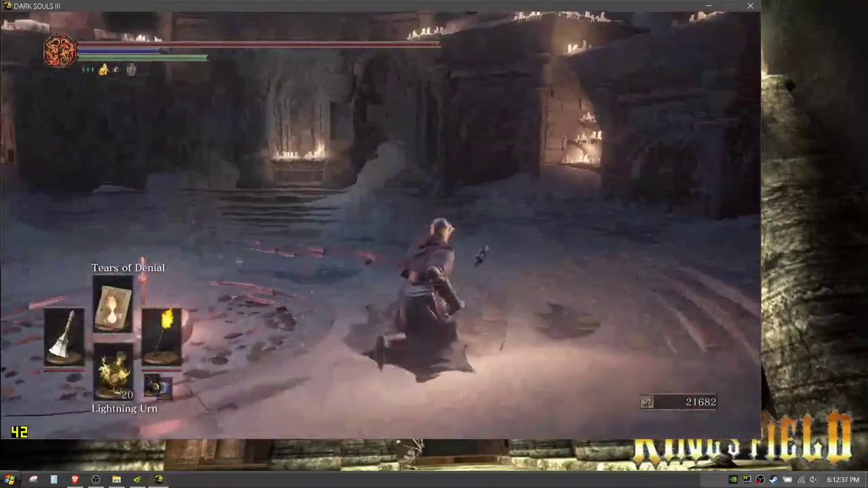
pyautogui.press('w')
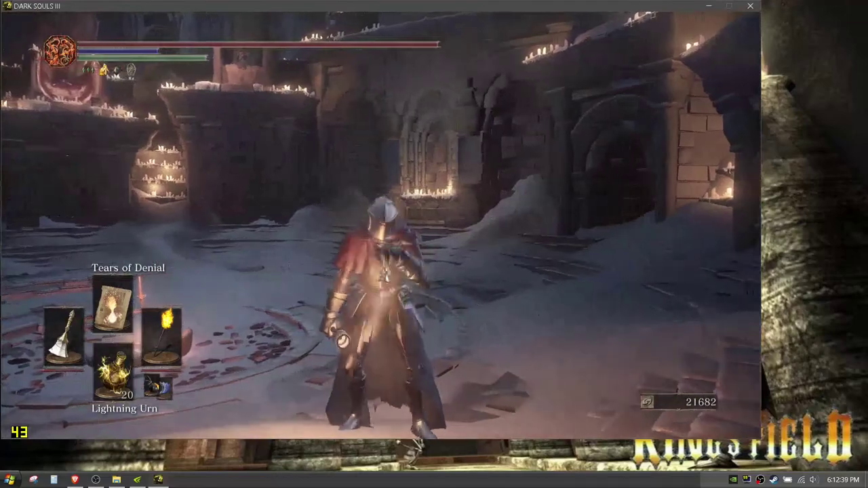
pyautogui.press('r')
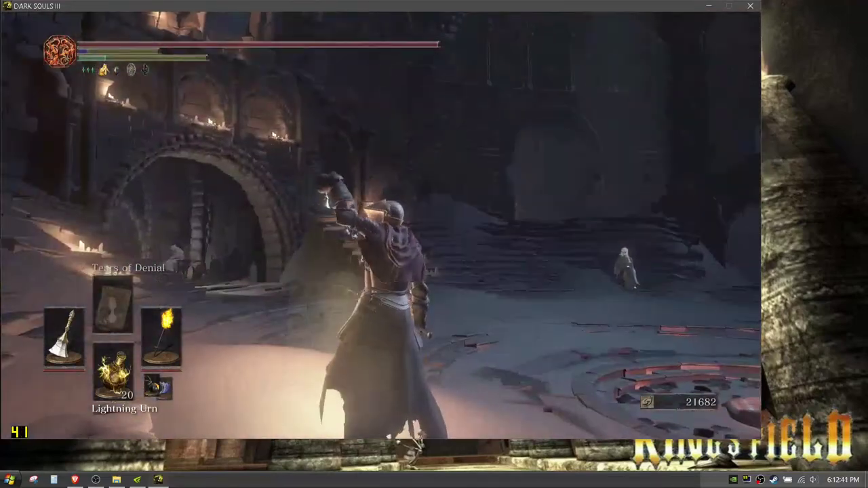
# Examine the armor, the shrine's upper arches and the steps near the seated characters for reduced texture detail.
pyautogui.press('w')
pyautogui.press('s')
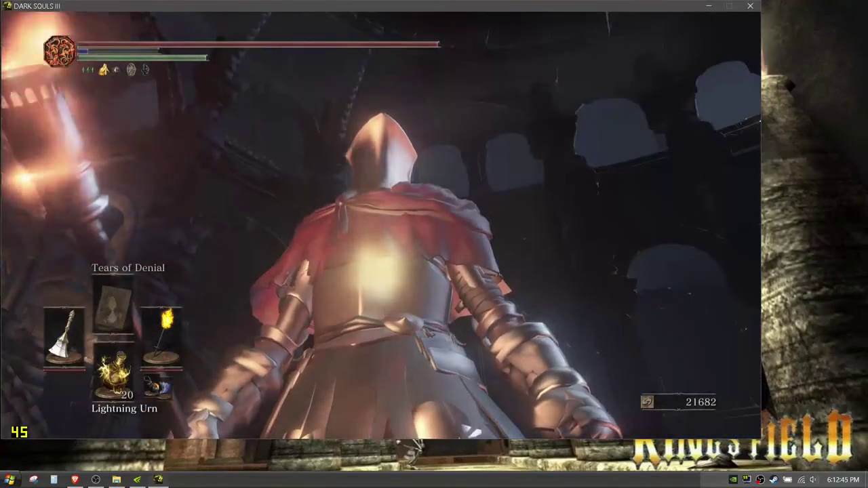
pyautogui.press('w')
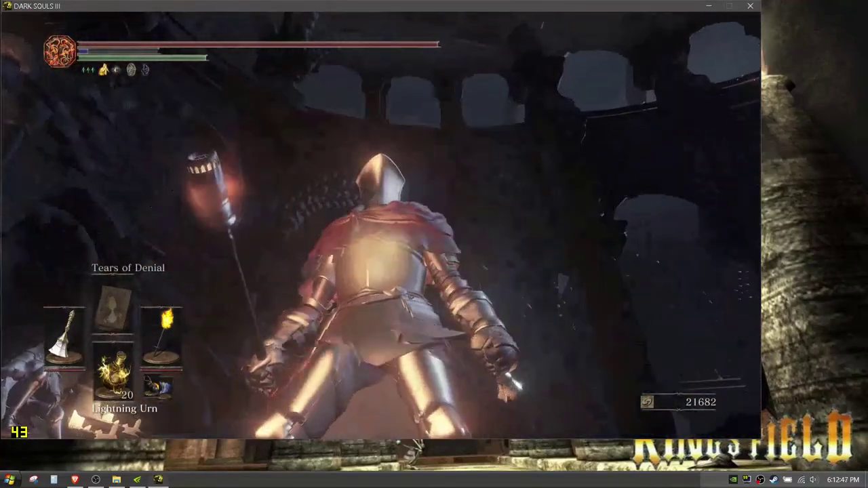
pyautogui.press('s')
pyautogui.press('w')
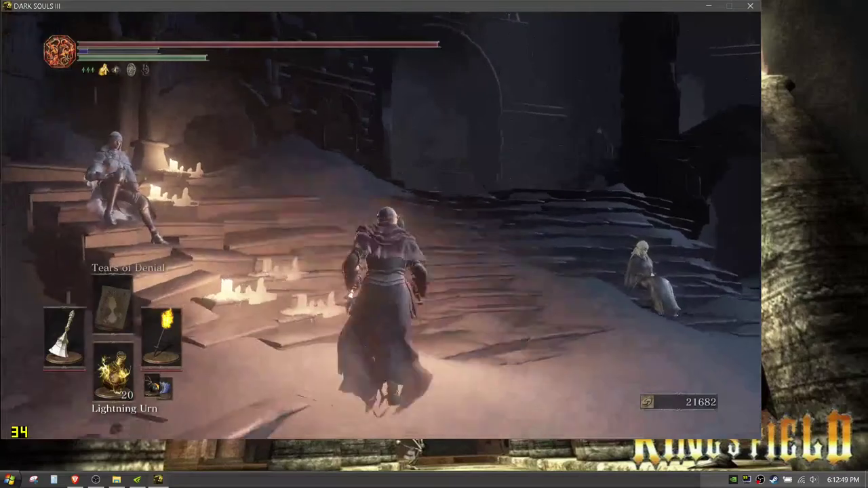
pyautogui.press('w')
pyautogui.press('s')
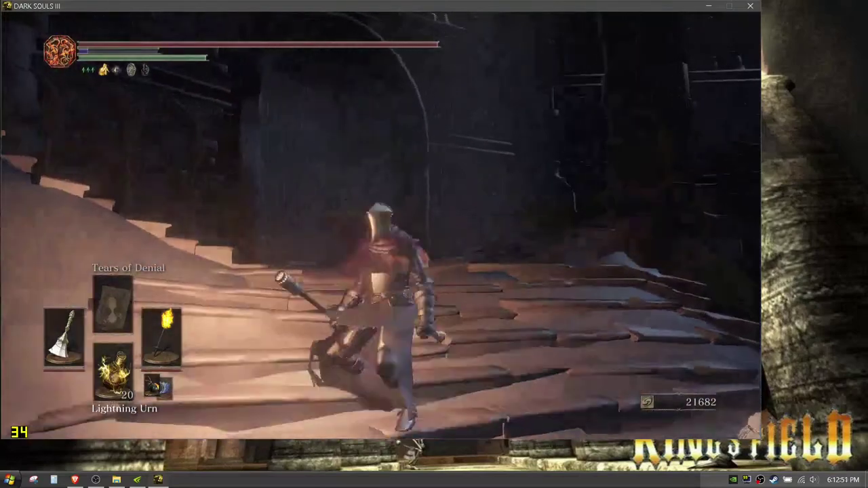
pyautogui.press('w')
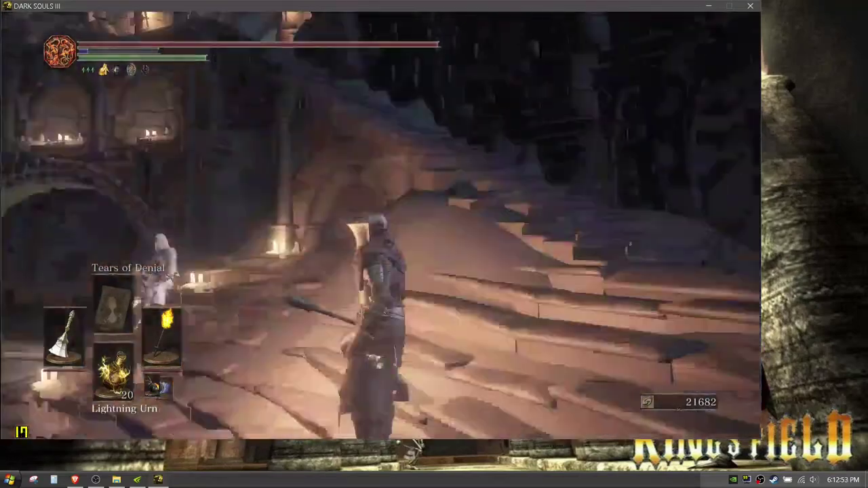
pyautogui.press('w')
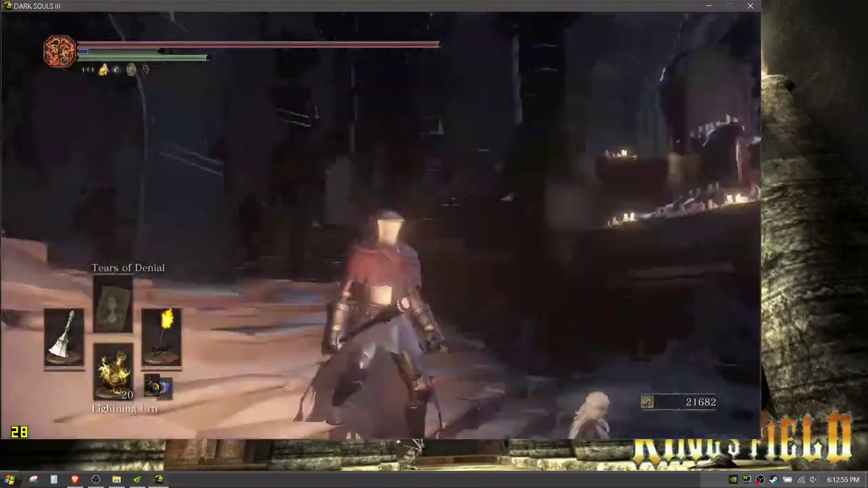
# Run past the bonfire to the opposite stairs and examine the floor tiles, steps and walls.
pyautogui.press('w')
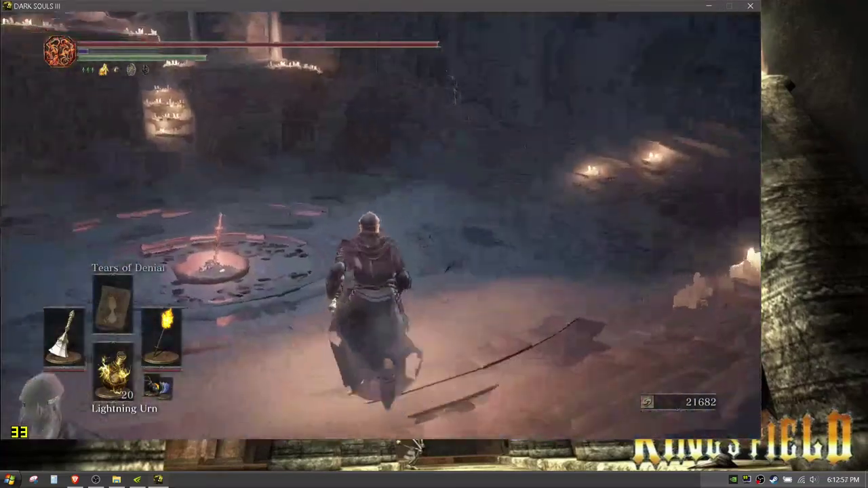
pyautogui.press('w')
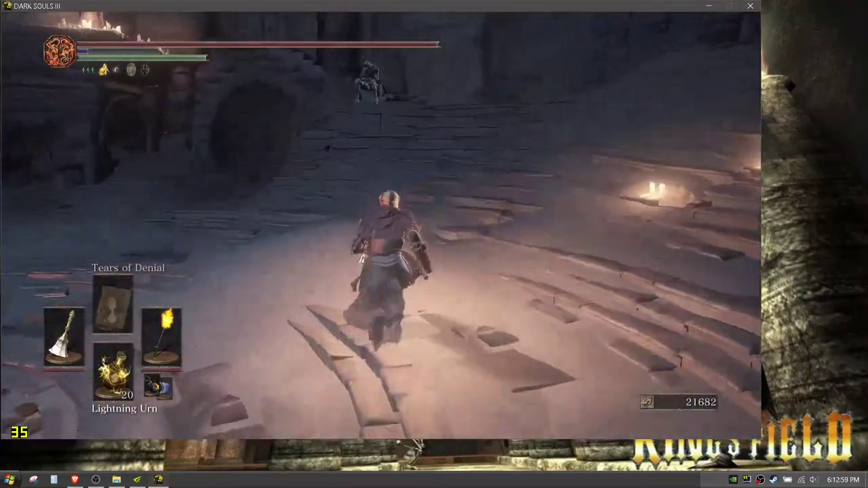
pyautogui.press('w')
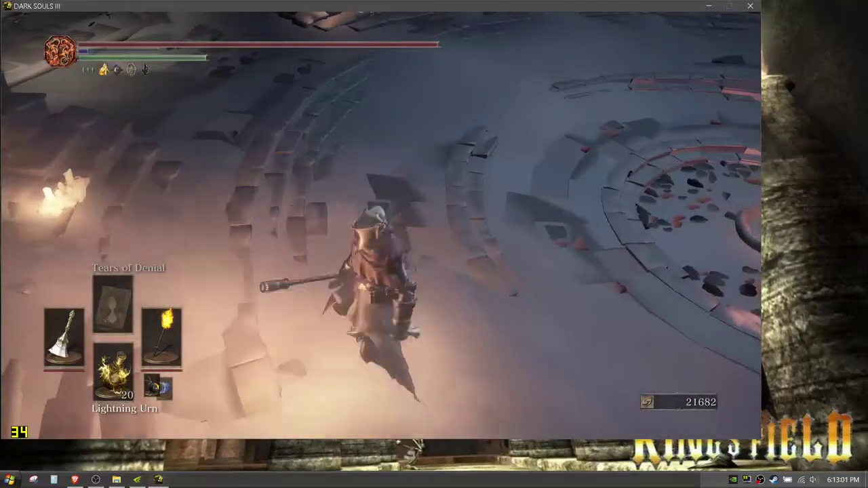
pyautogui.press('space')
pyautogui.press('w')
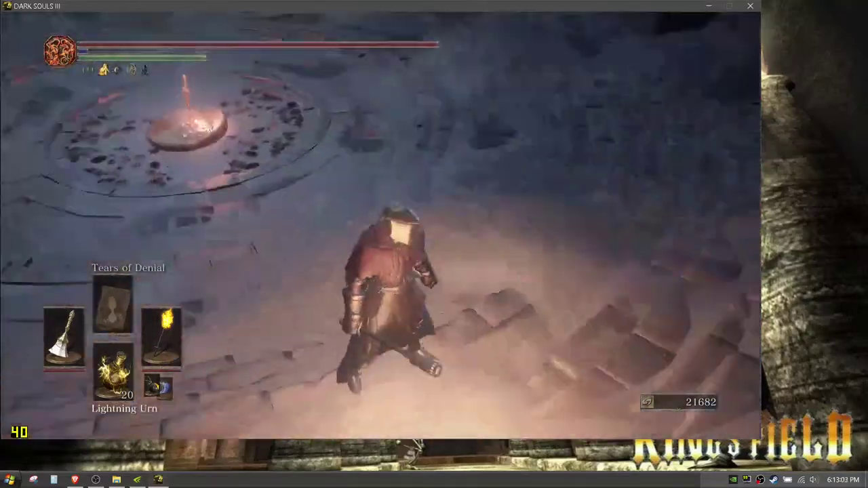
pyautogui.press('w')
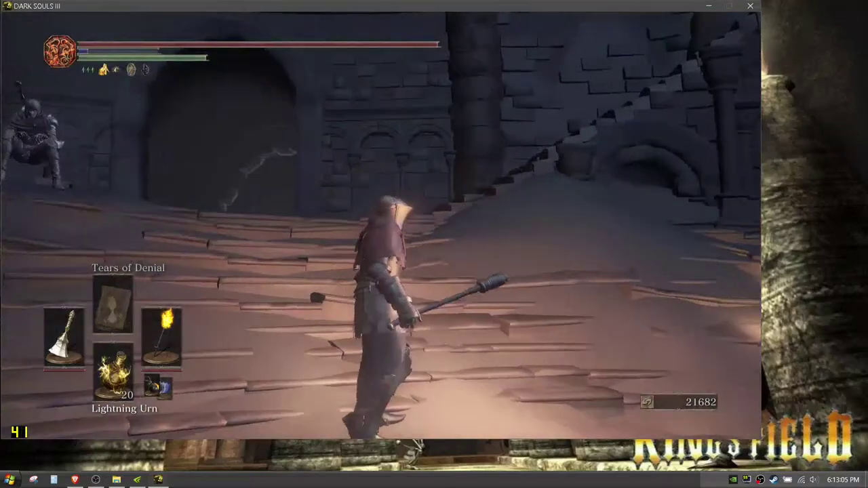
pyautogui.press('w')
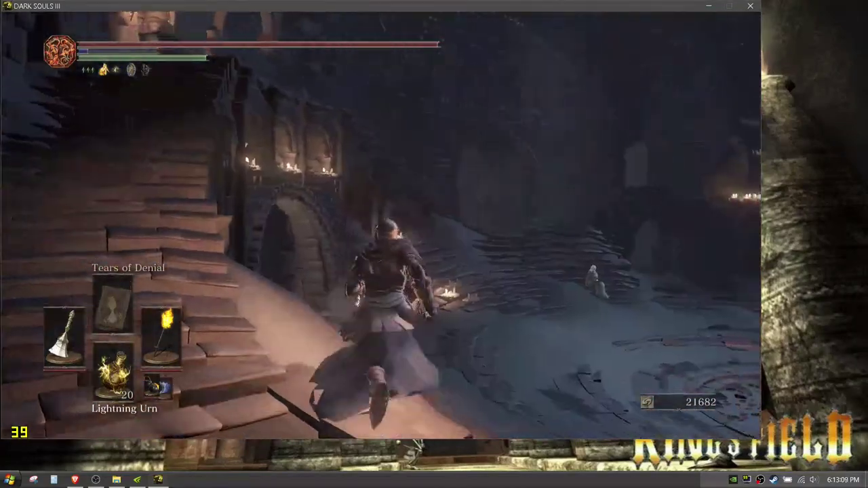
# Circle the bonfire and examine the candlelit walls, columns and floor while the character is moving.
pyautogui.press('w')
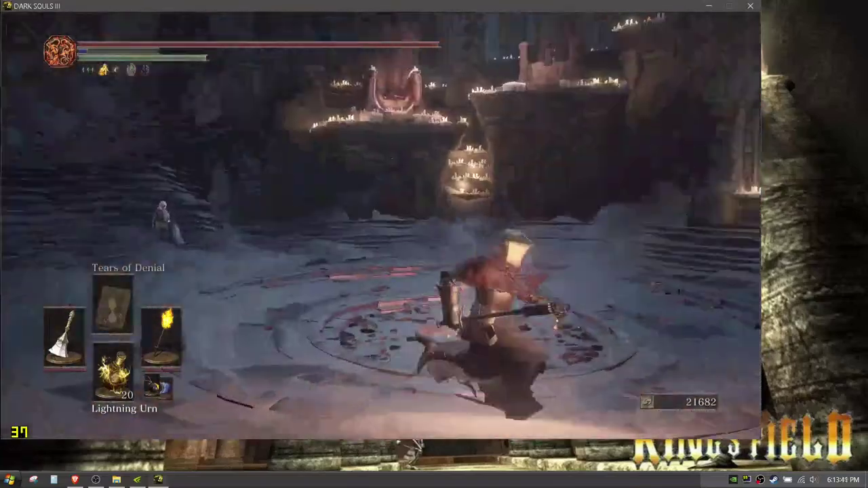
pyautogui.press('w')
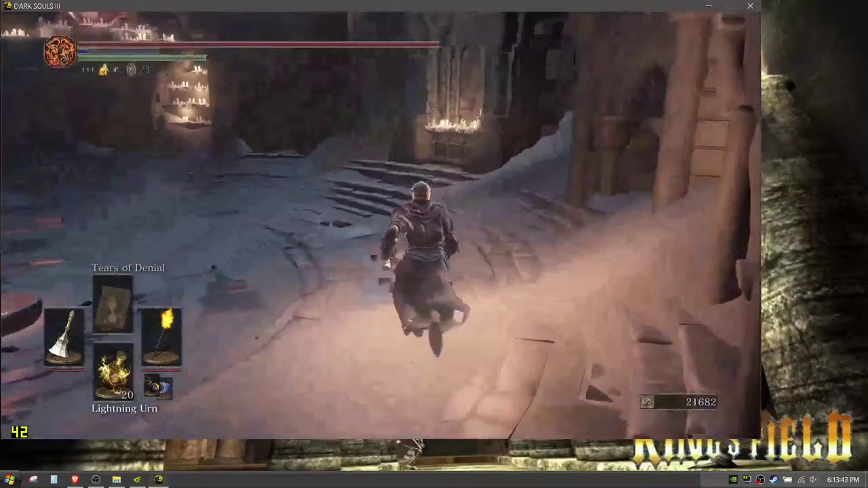
pyautogui.press('w')
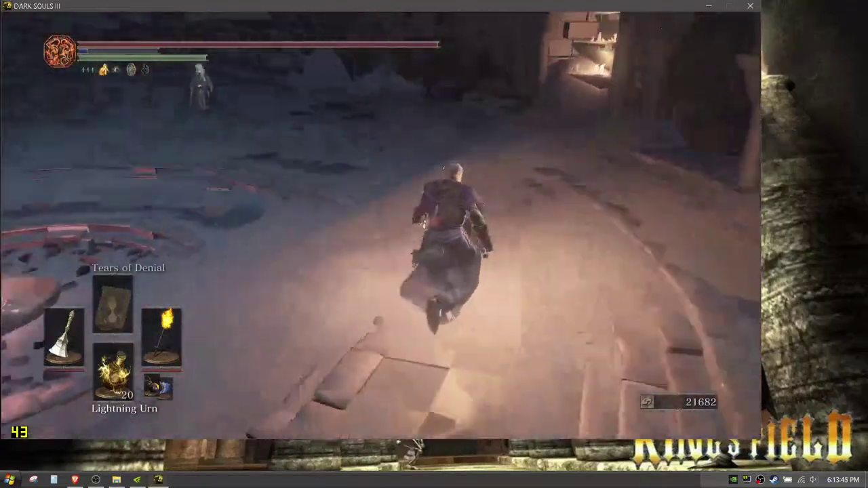
pyautogui.press('w')
pyautogui.press('s')
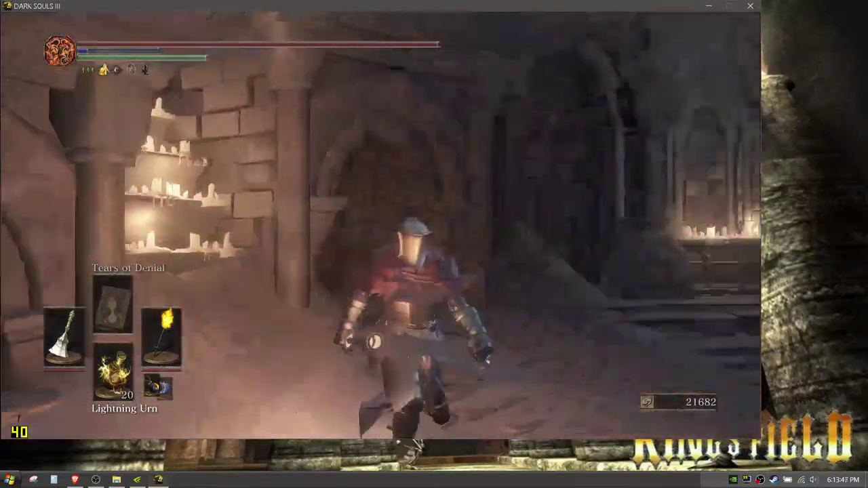
pyautogui.press('w')
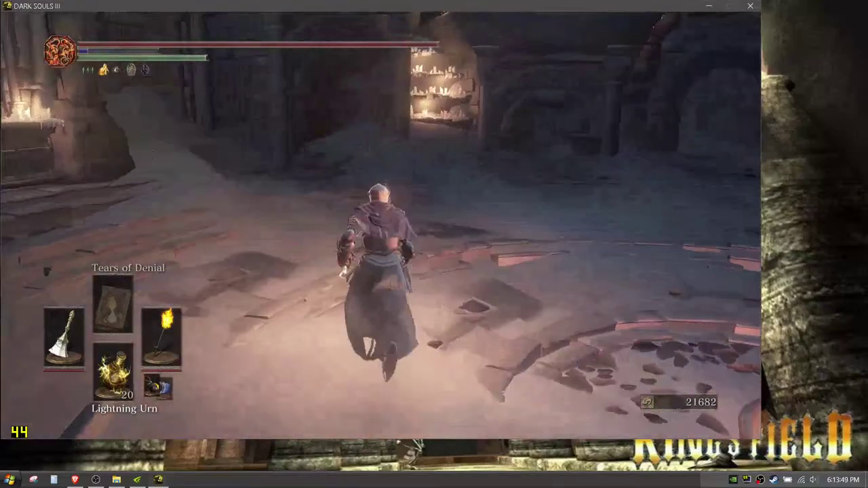
pyautogui.press('w')
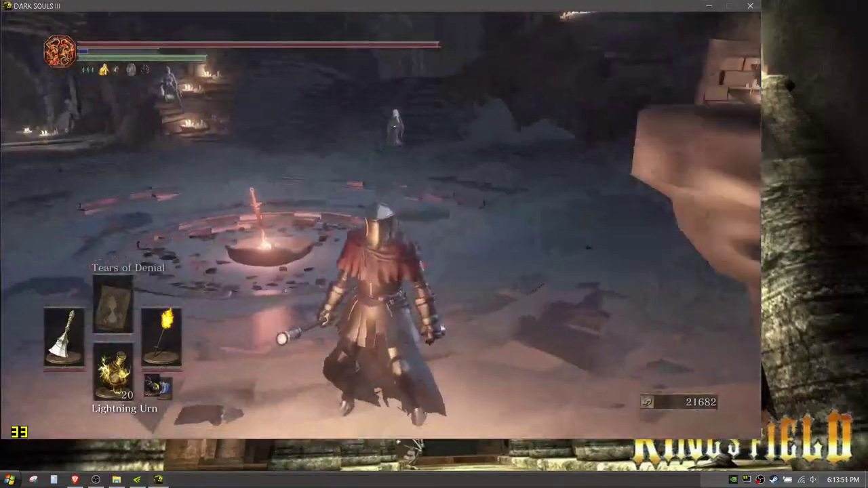
# Stop exploring Firelink Shrine, save the game and quit to the title menu.
pyautogui.press('w')
pyautogui.press('Escape')
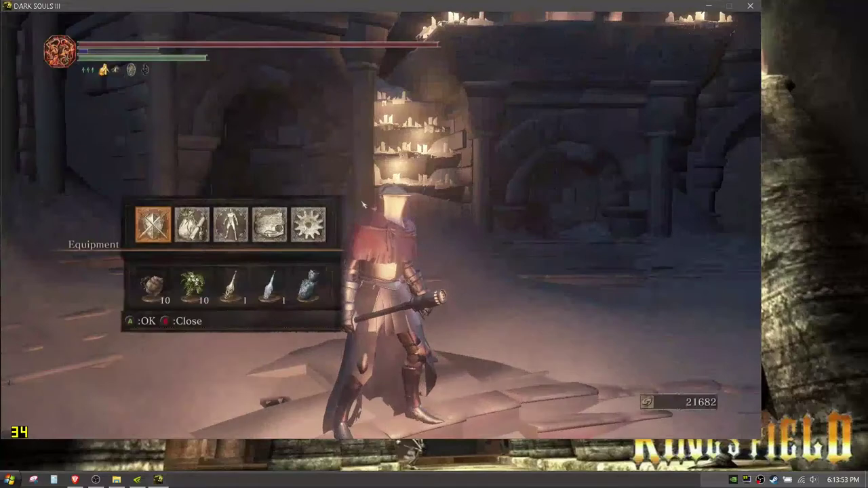
pyautogui.click(316, 220)
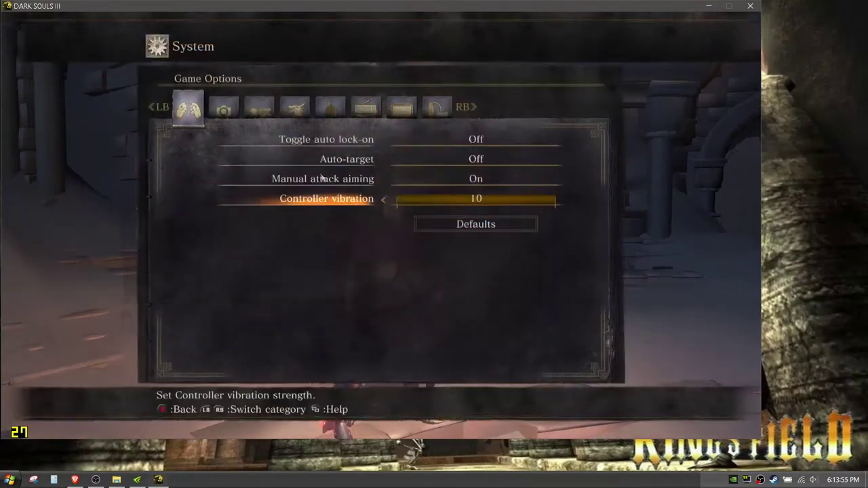
pyautogui.click(431, 110)
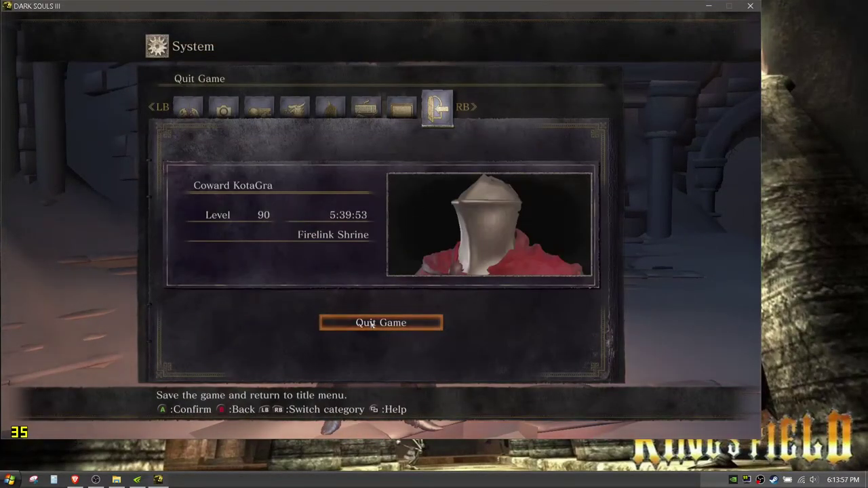
pyautogui.click(372, 324)
pyautogui.click(335, 247)
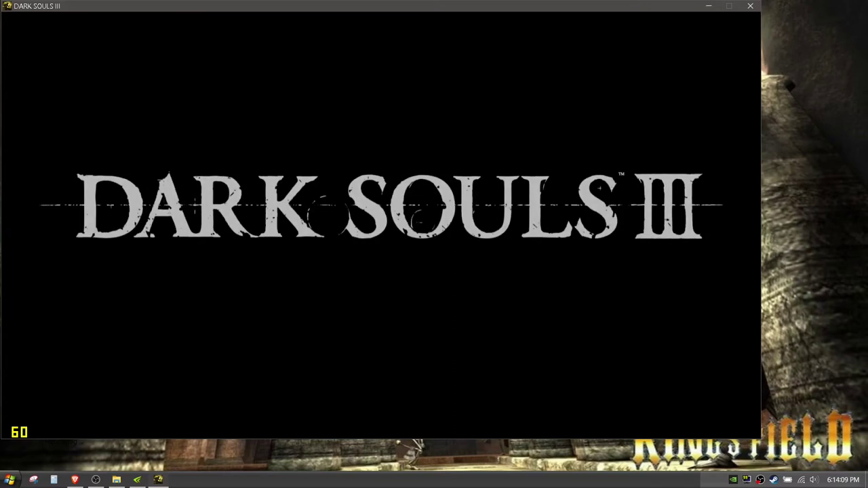
# Log in from the title screen and load the third saved profile, located in Lothric with 6:27:03 of playtime.
pyautogui.click(347, 330)
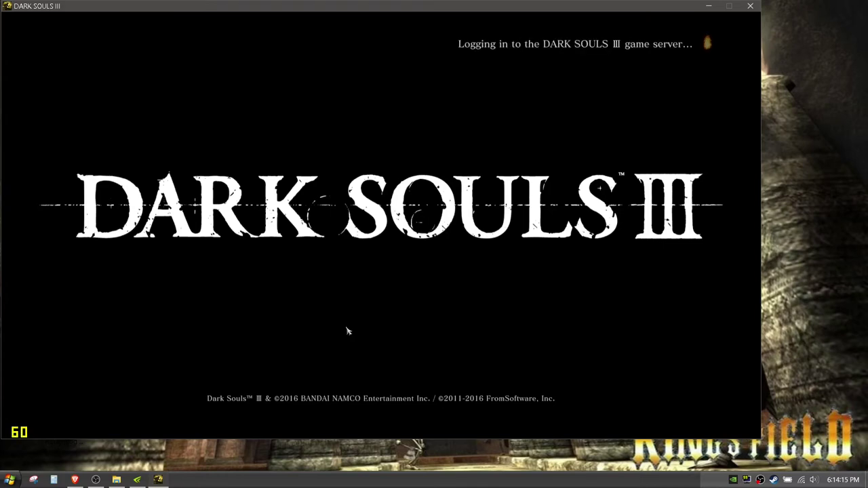
pyautogui.press('Return')
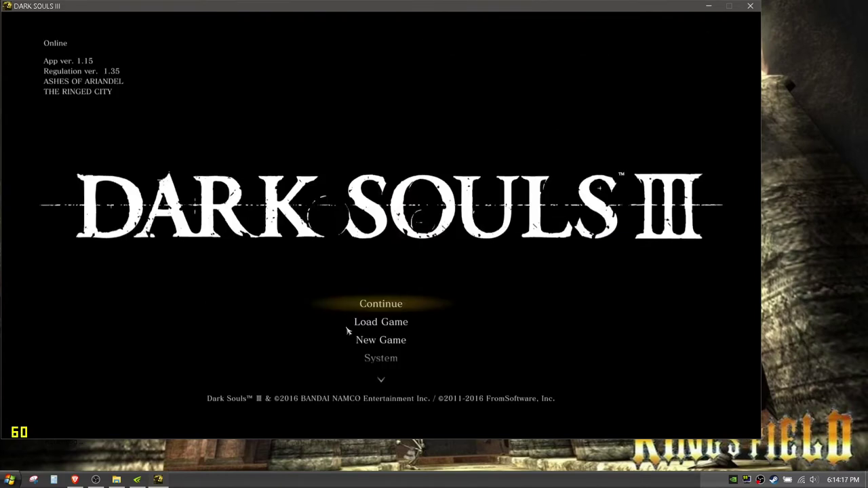
pyautogui.click(350, 327)
pyautogui.click(305, 232)
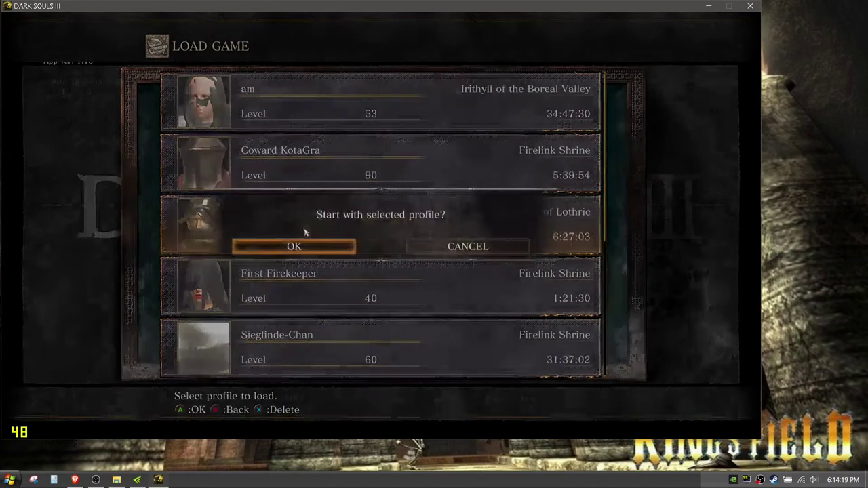
pyautogui.click(306, 250)
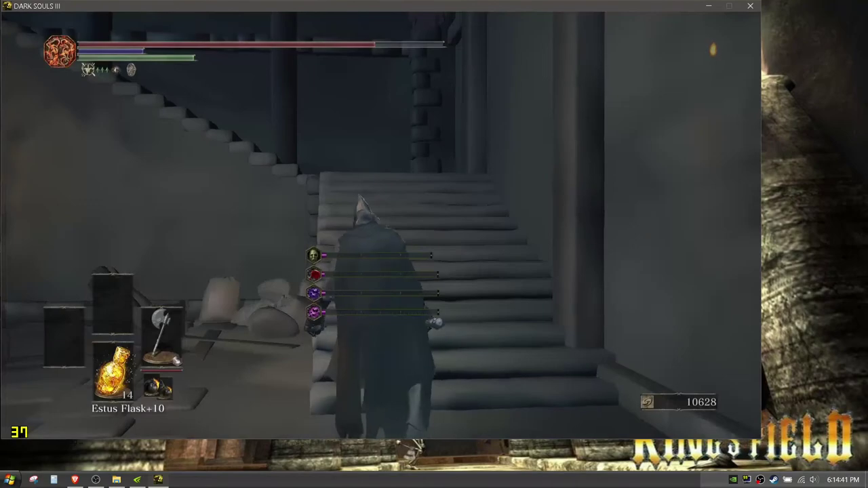
# Run from the stone stairs to the ladder and examine the walls, wooden ceiling and armor for reduced detail.
pyautogui.press('w')
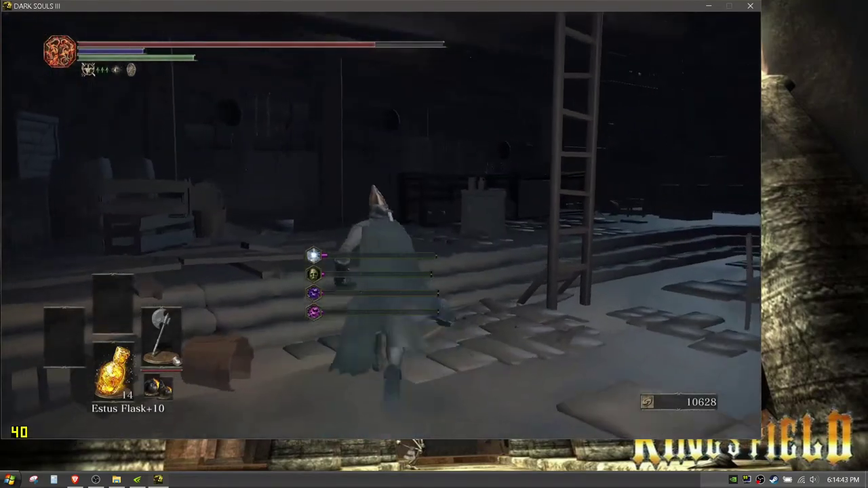
pyautogui.press('d')
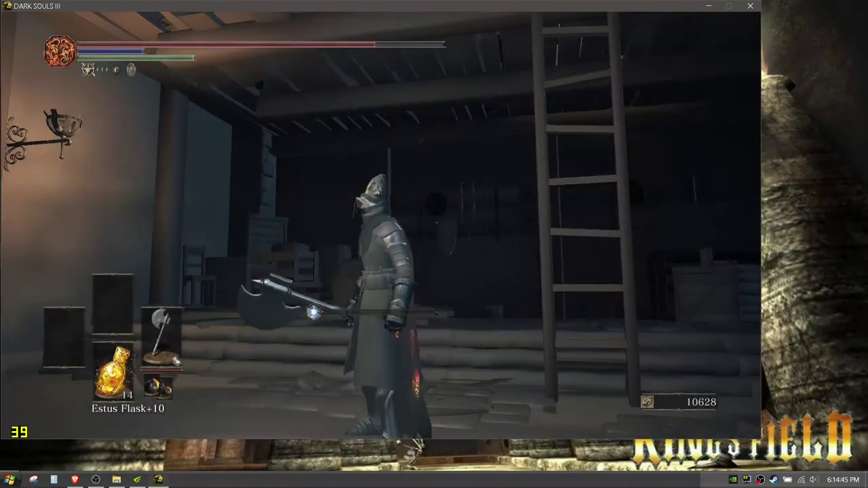
pyautogui.press('w')
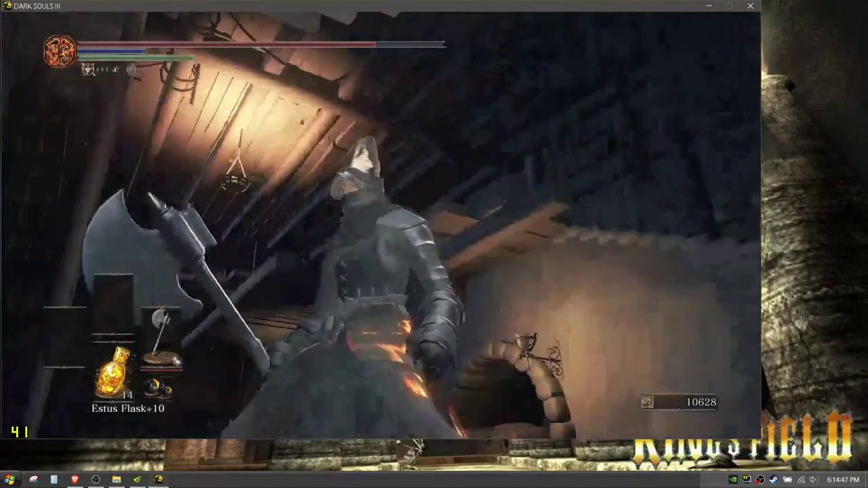
pyautogui.press('Escape')
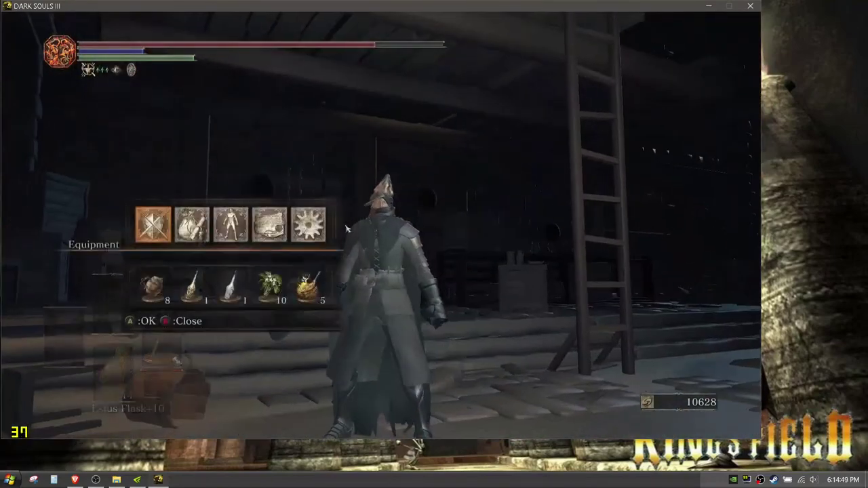
pyautogui.press('Down')
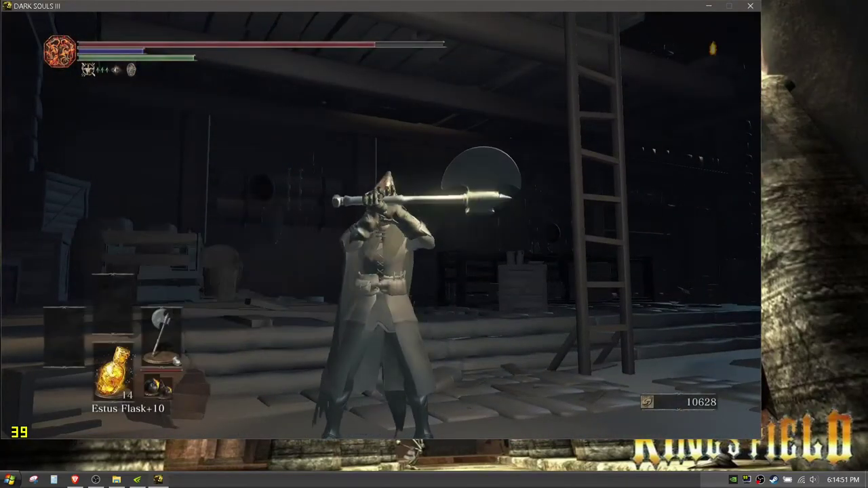
# Cross the dark hall and climb the low steps to the closed chest near the torchlit archway.
pyautogui.press('w')
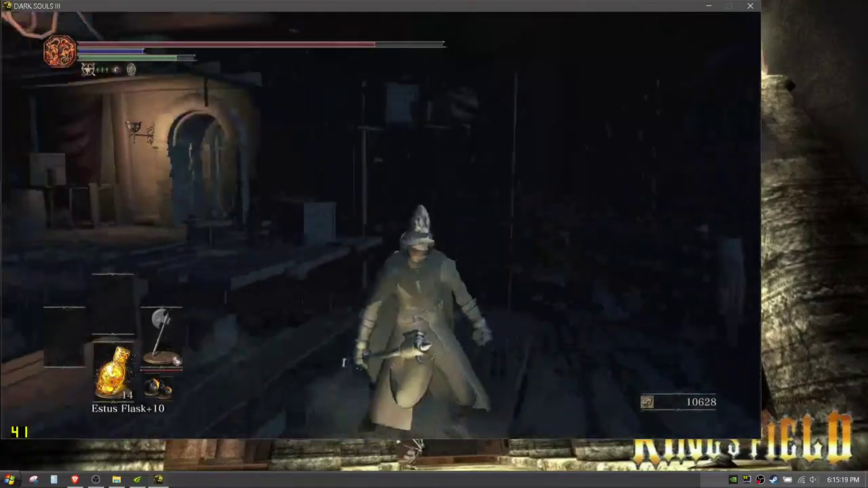
pyautogui.press('w')
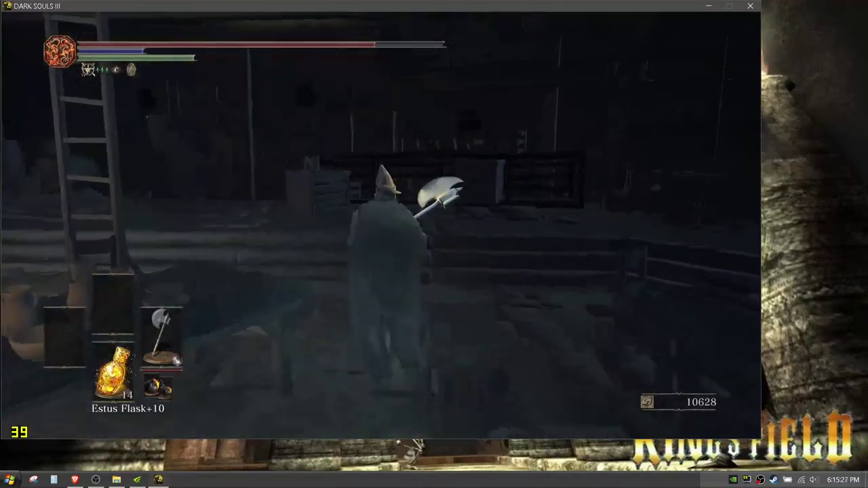
pyautogui.press('w')
pyautogui.press('w')
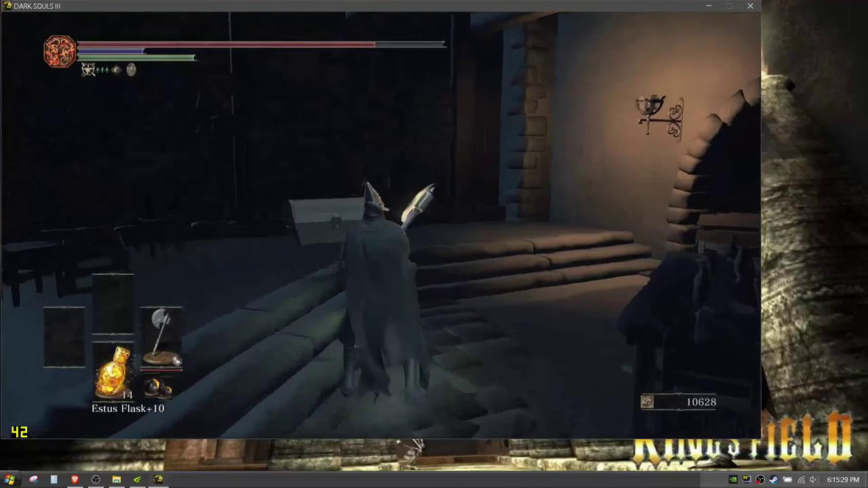
pyautogui.press('w')
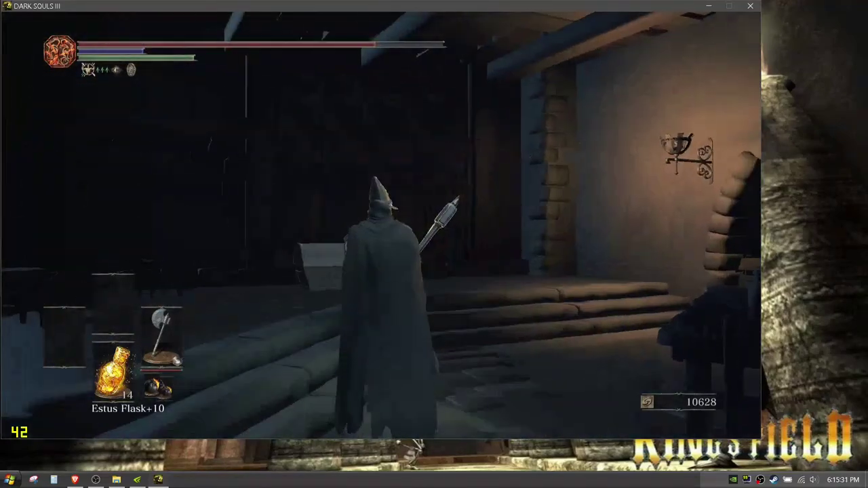
pyautogui.press('w')
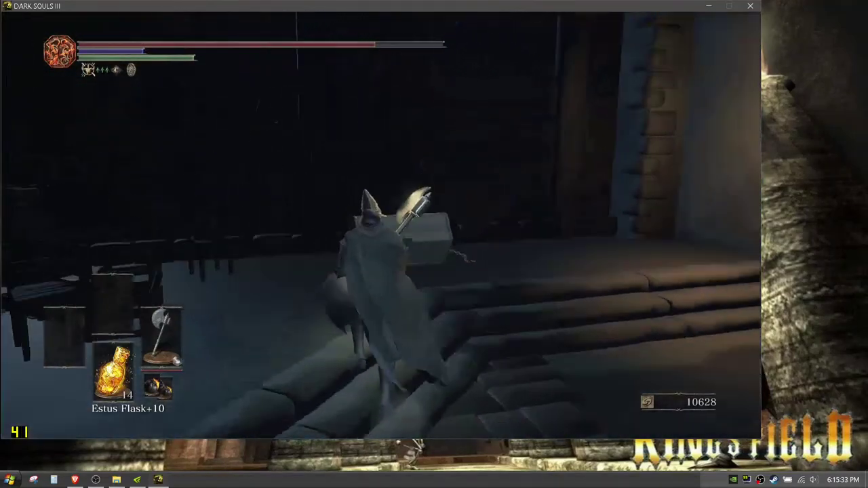
pyautogui.press('w')
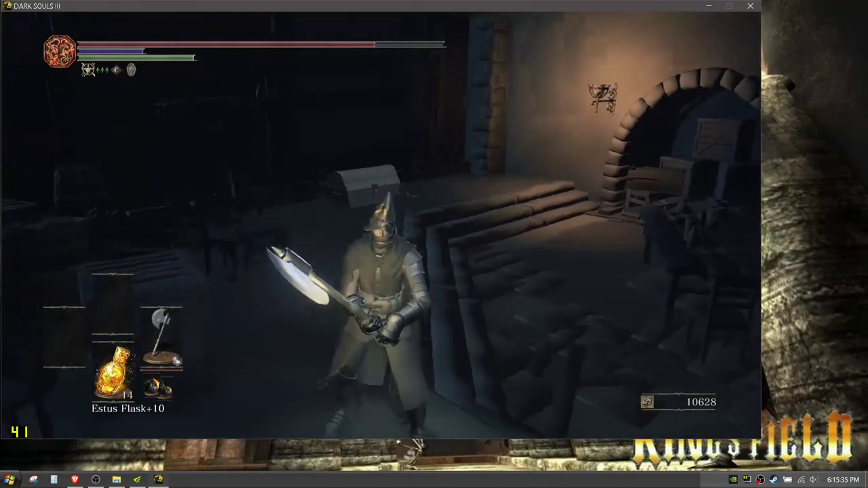
pyautogui.press('w')
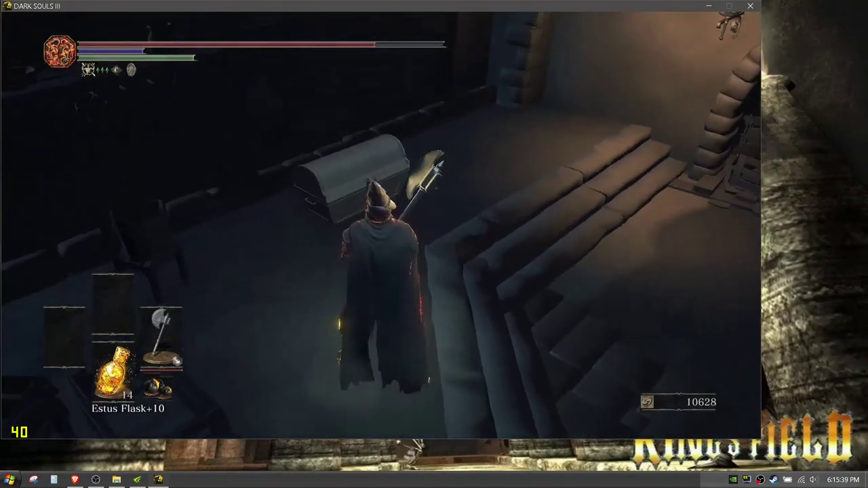
# Attack the mimic chest with the axe, back away, lock on to it and keep fighting while dodging.
pyautogui.press('w')
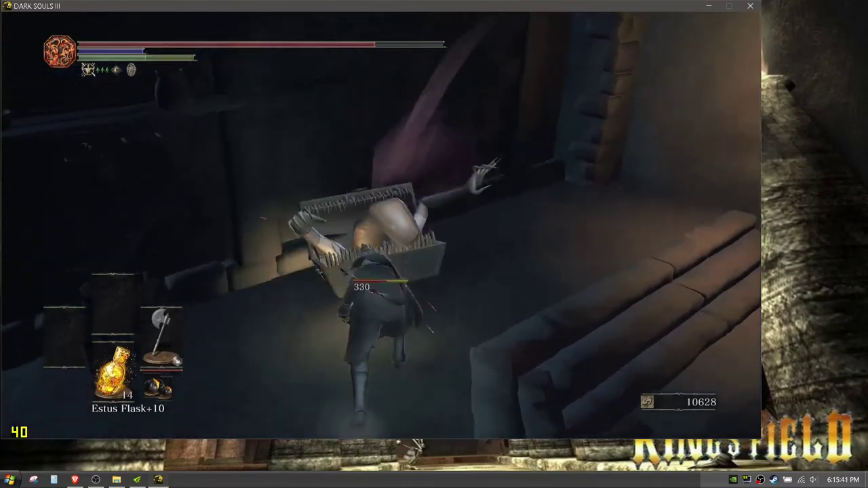
pyautogui.press('s')
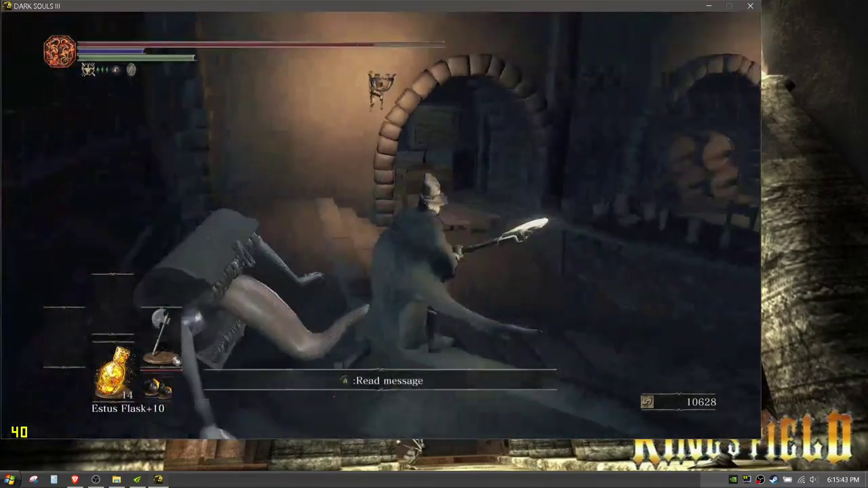
pyautogui.press('q')
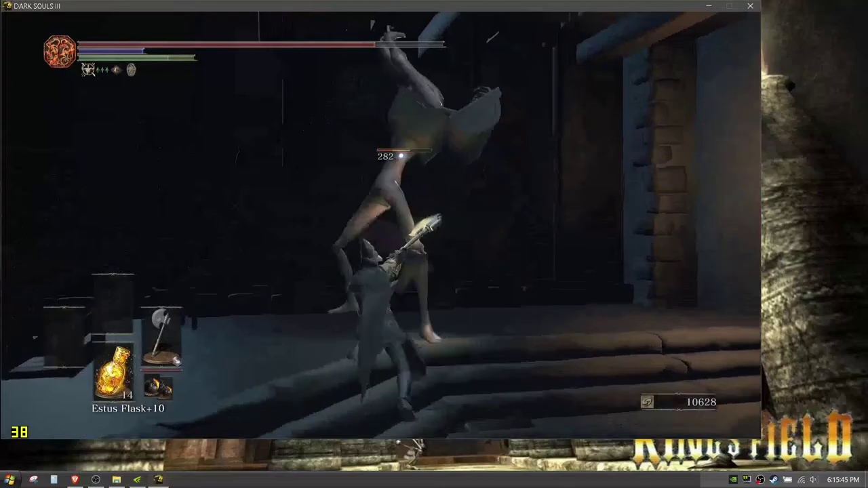
pyautogui.press('space')
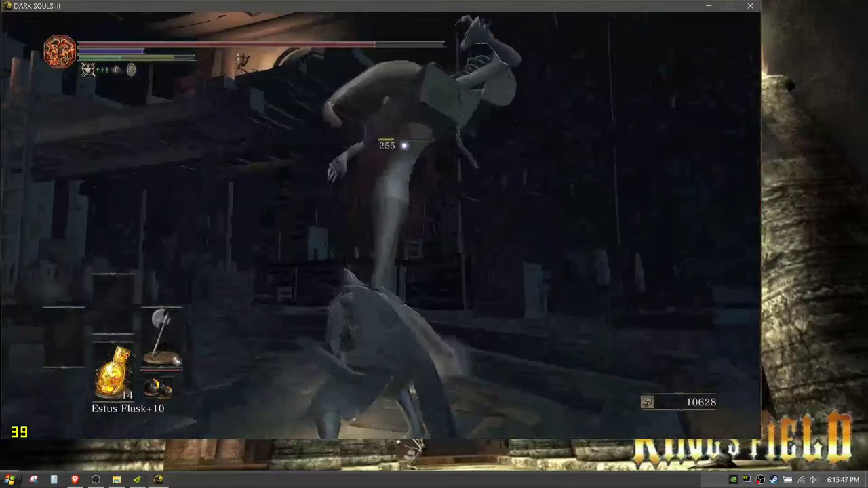